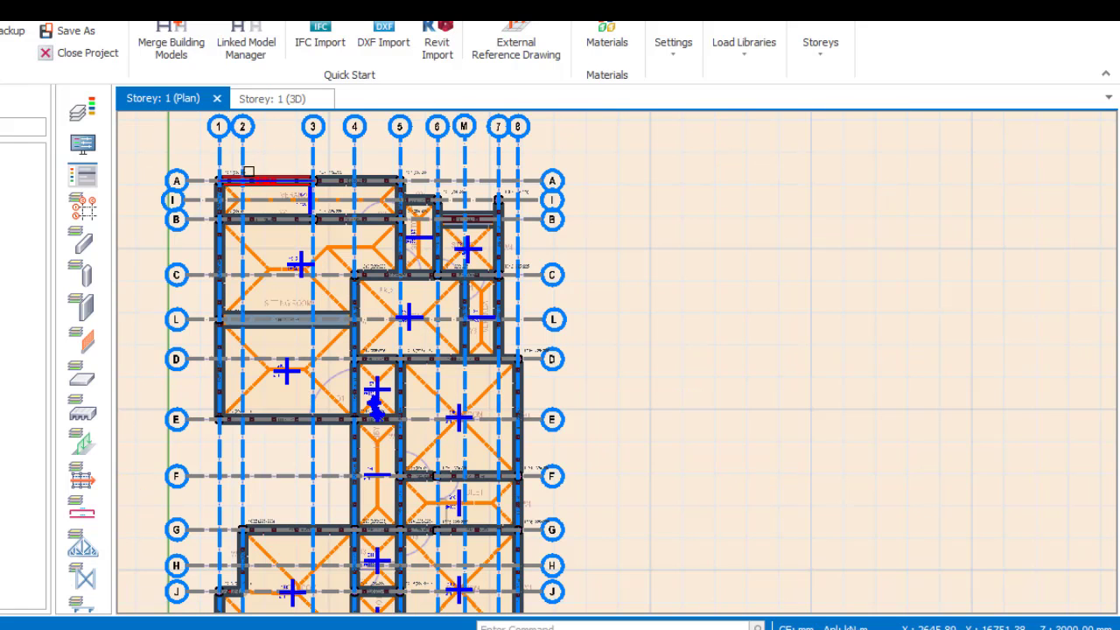
View Sitting Room slab 1S15's info (150 mm, g=3.6, q=0 kN/m2), then select slab 1S16 below beam 1B47
scroll(203, 158, up, 5)
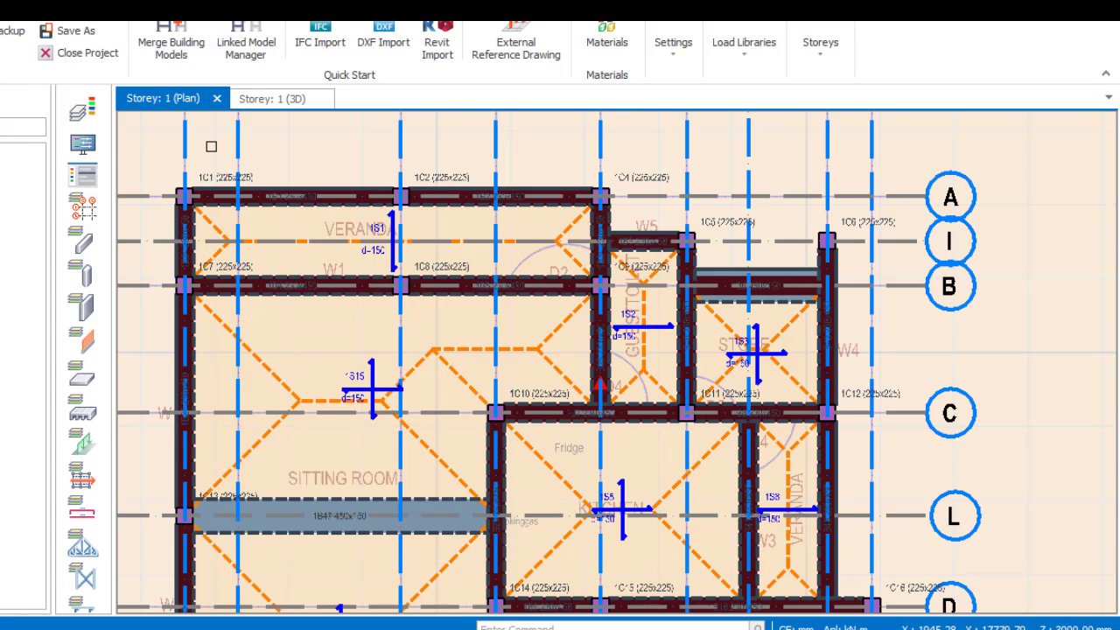
scroll(287, 160, down, 5)
scroll(324, 178, up, 5)
scroll(329, 167, down, 2)
scroll(350, 175, up, 2)
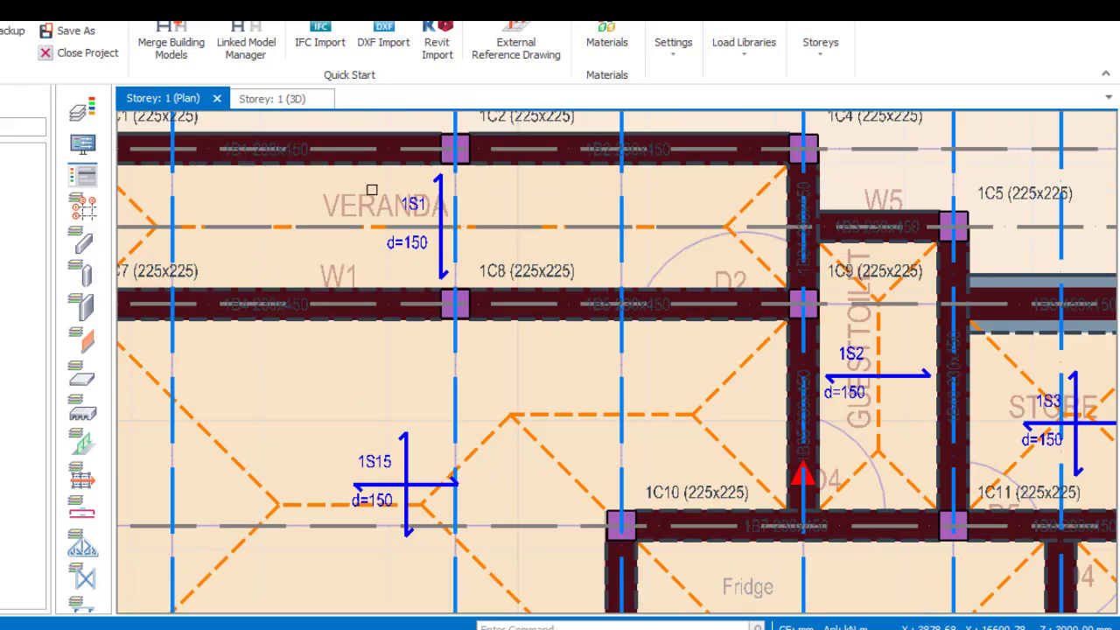
scroll(390, 205, up, 3)
scroll(425, 216, down, 2)
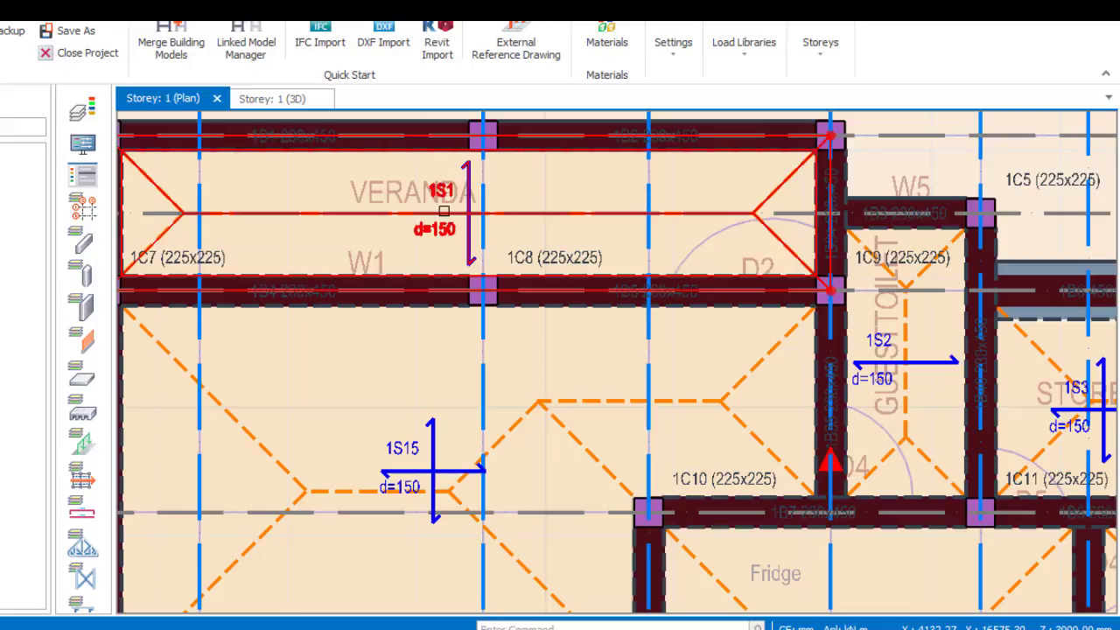
scroll(366, 264, up, 3)
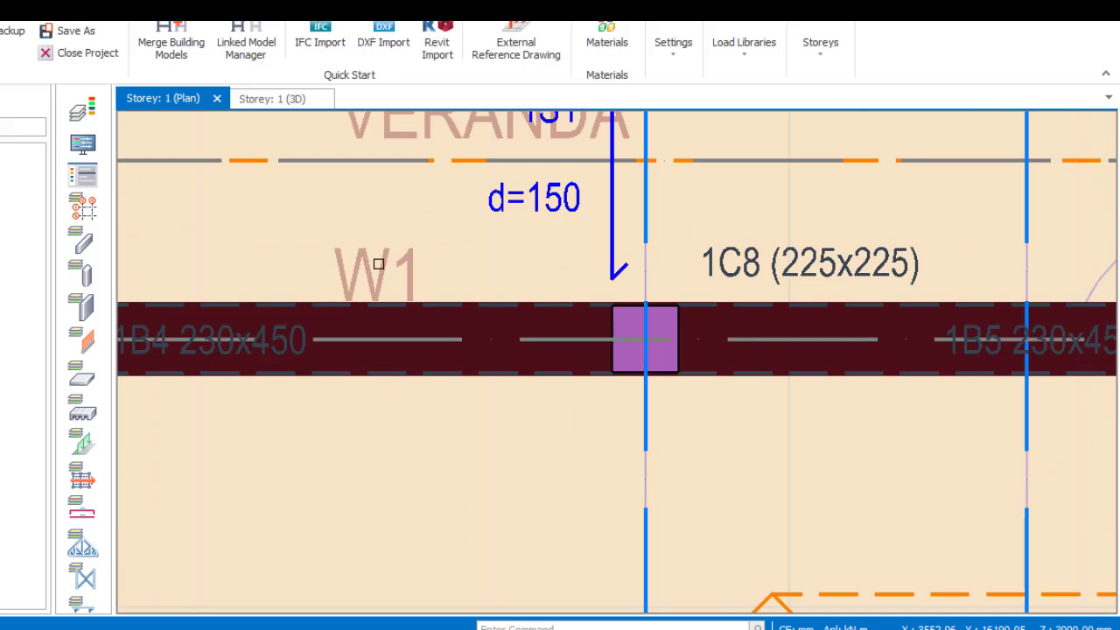
scroll(357, 267, down, 5)
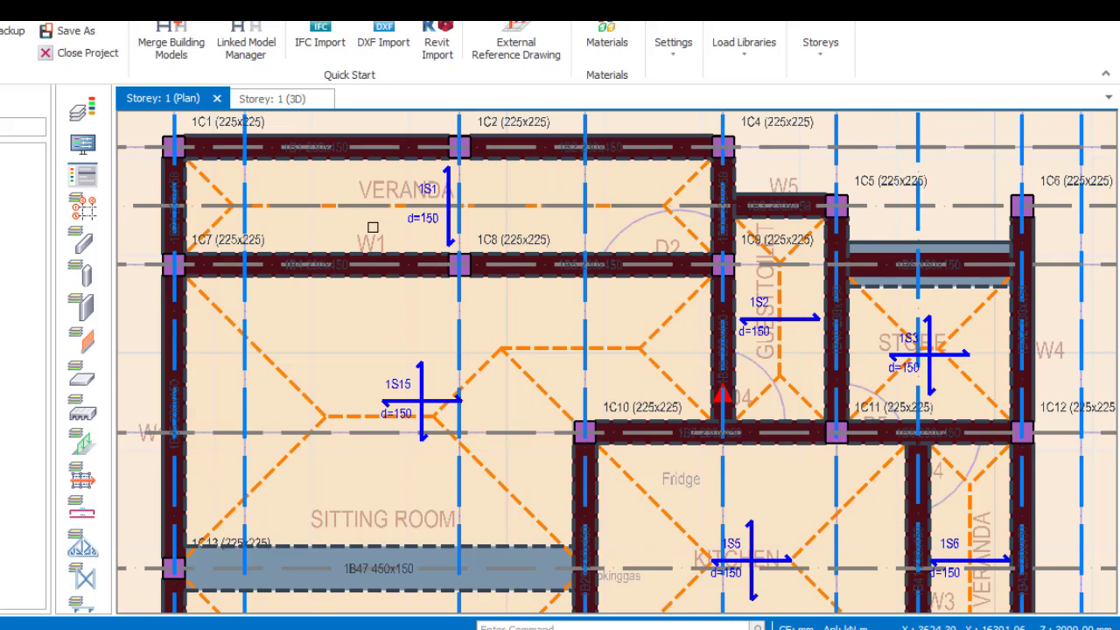
scroll(368, 244, down, 2)
scroll(366, 243, up, 5)
scroll(289, 236, down, 2)
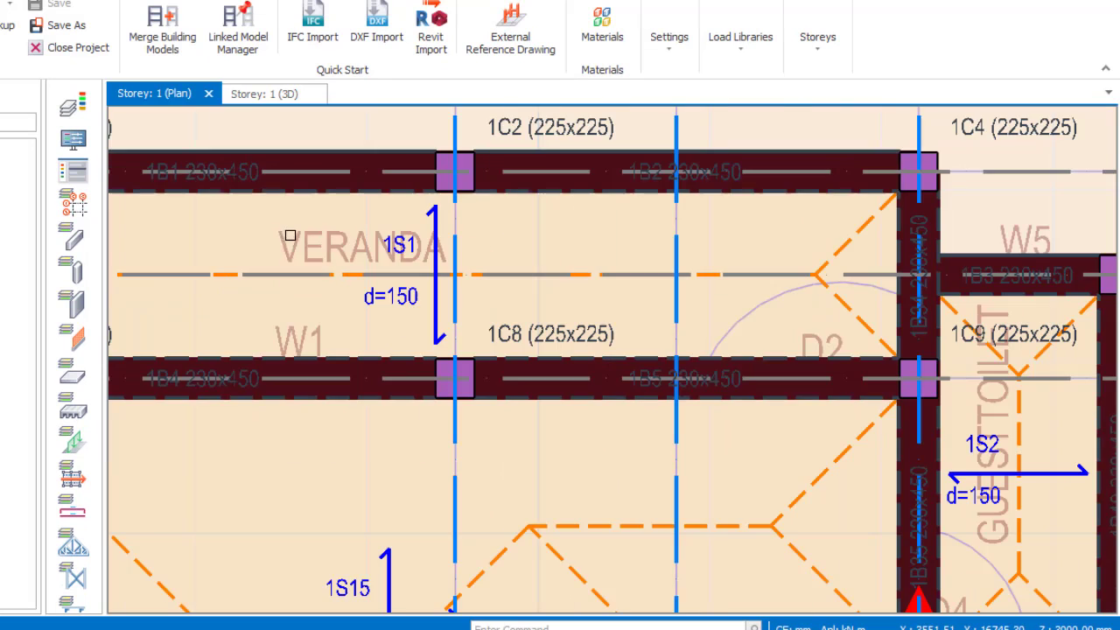
scroll(320, 238, up, 2)
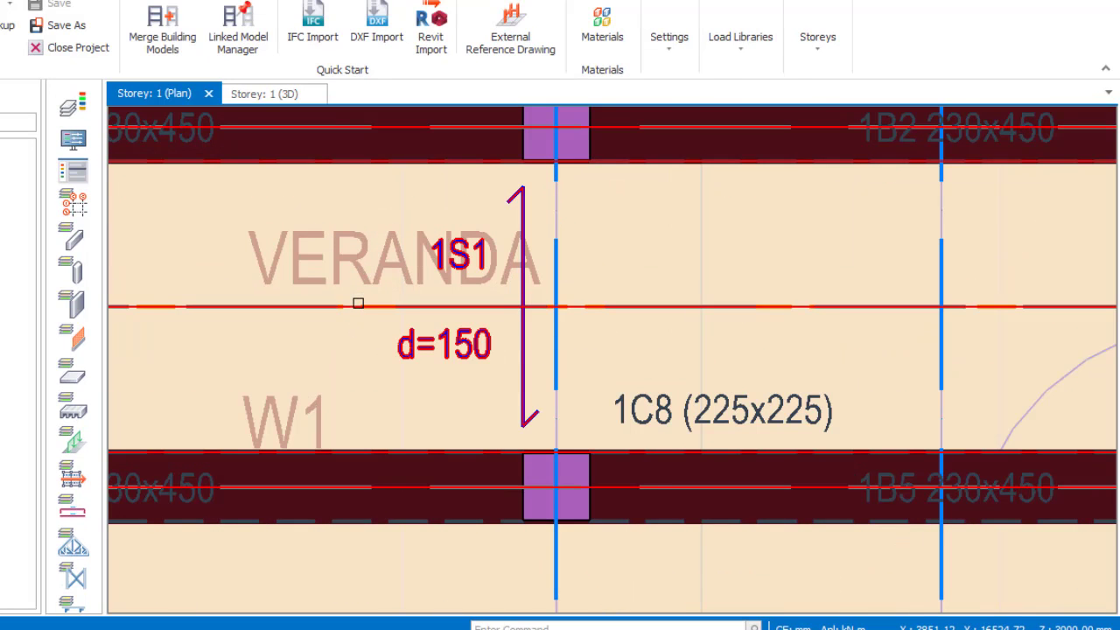
mouse_move(358, 303)
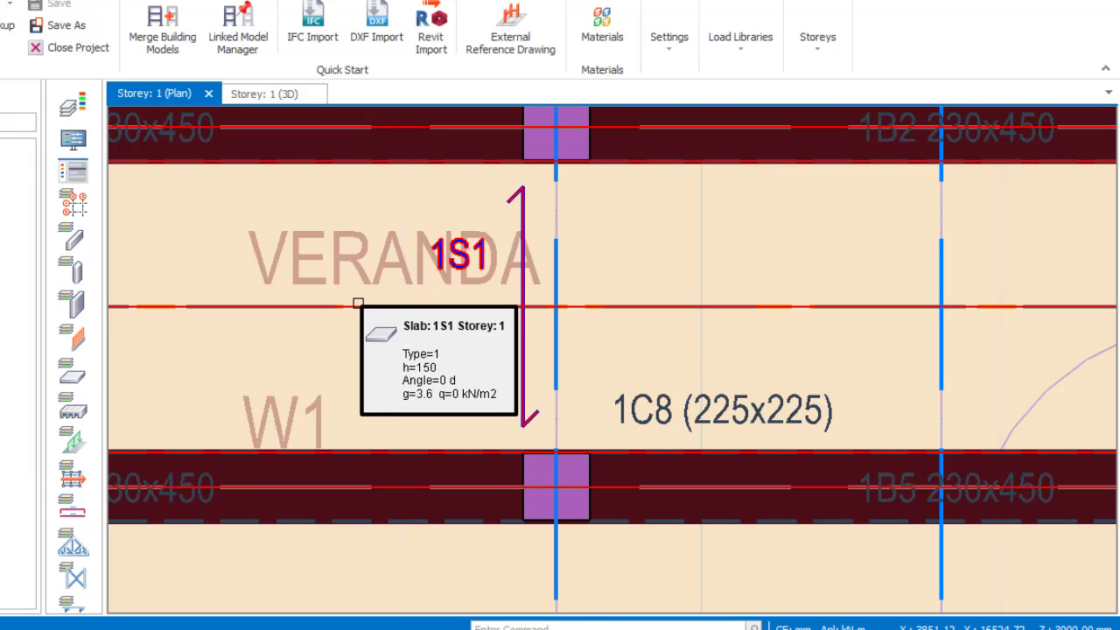
scroll(358, 303, down, 3)
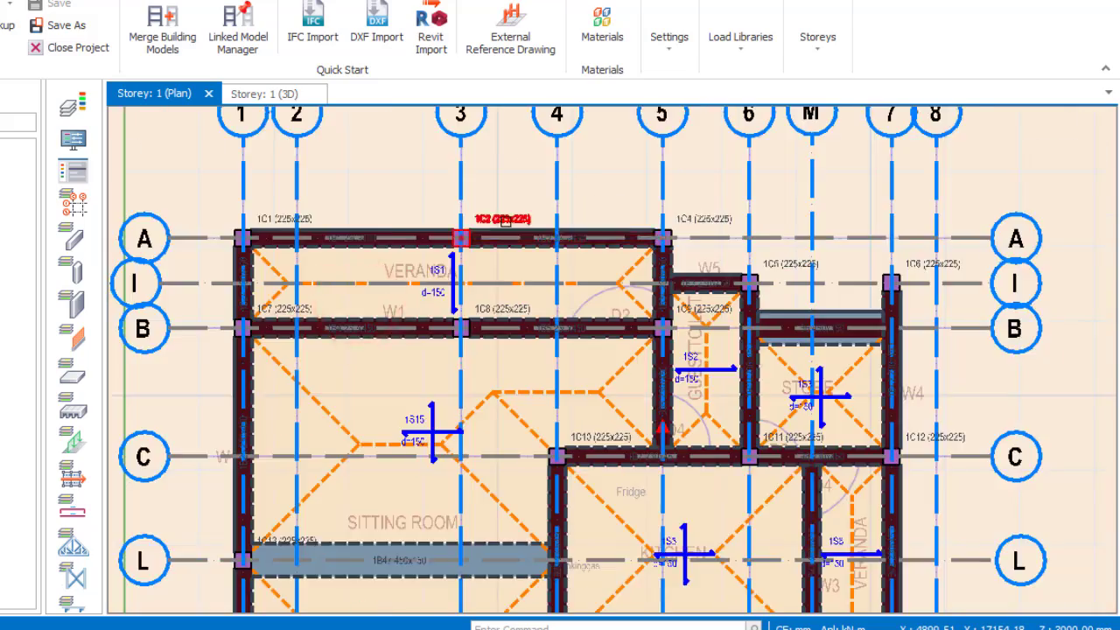
scroll(442, 368, up, 2)
scroll(443, 369, up, 1)
scroll(462, 370, down, 3)
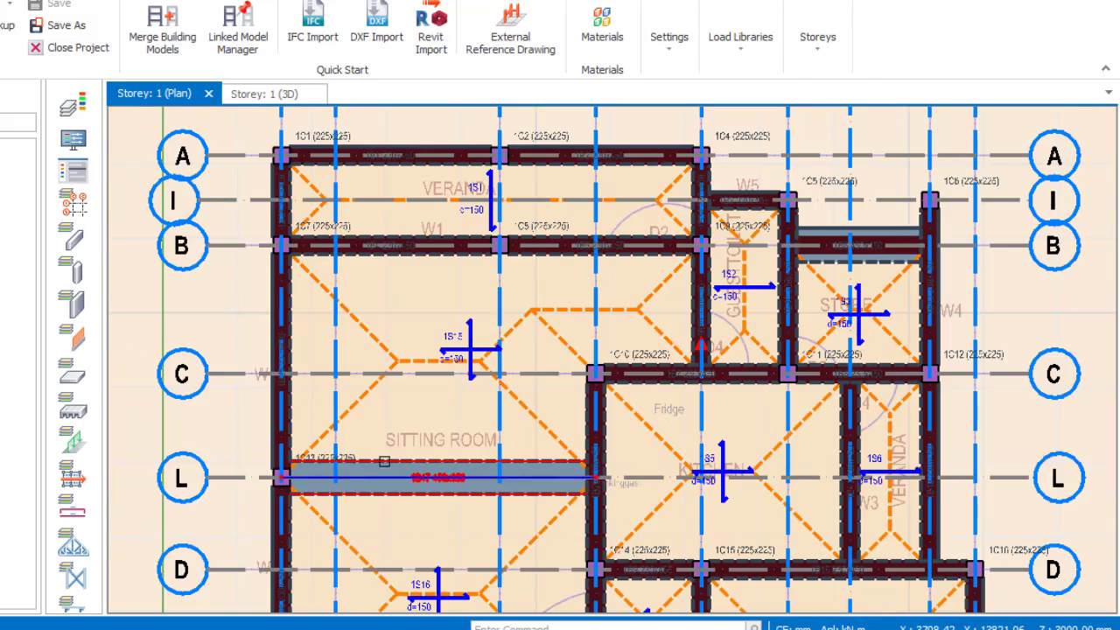
scroll(403, 464, up, 1)
scroll(432, 375, down, 3)
scroll(437, 446, up, 3)
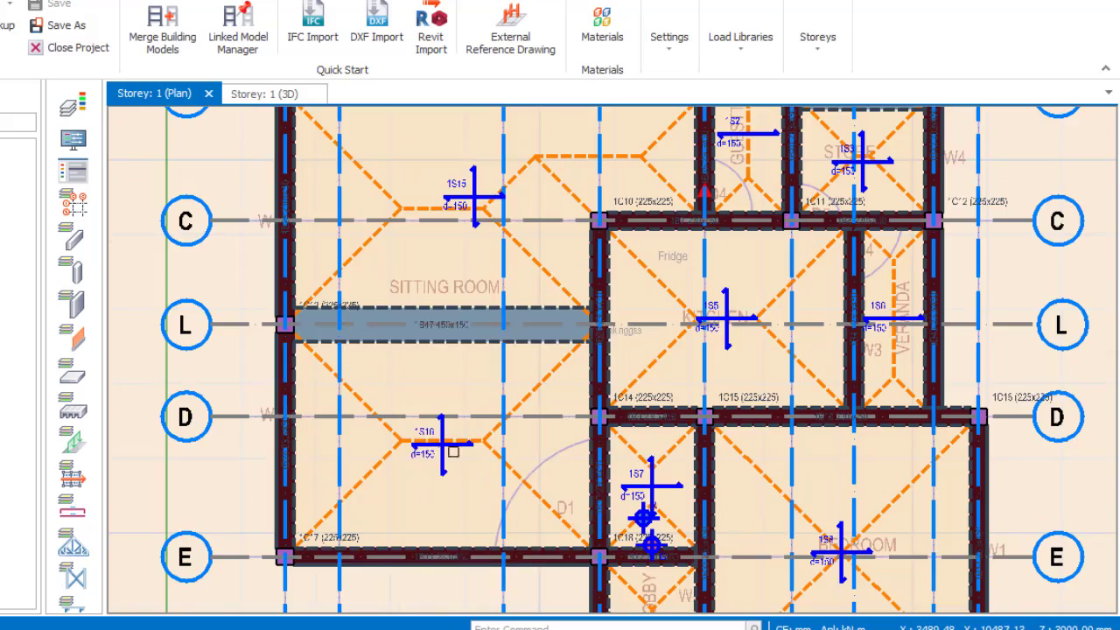
scroll(443, 428, down, 3)
scroll(443, 433, up, 3)
scroll(471, 227, down, 3)
scroll(477, 226, up, 3)
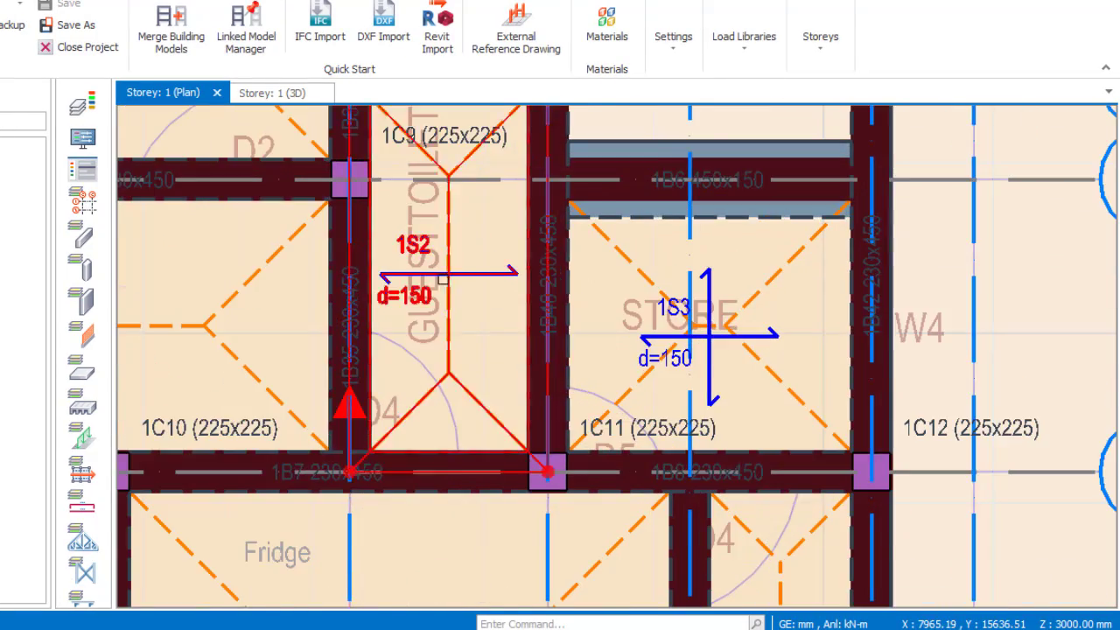
scroll(436, 187, down, 1)
scroll(436, 187, up, 1)
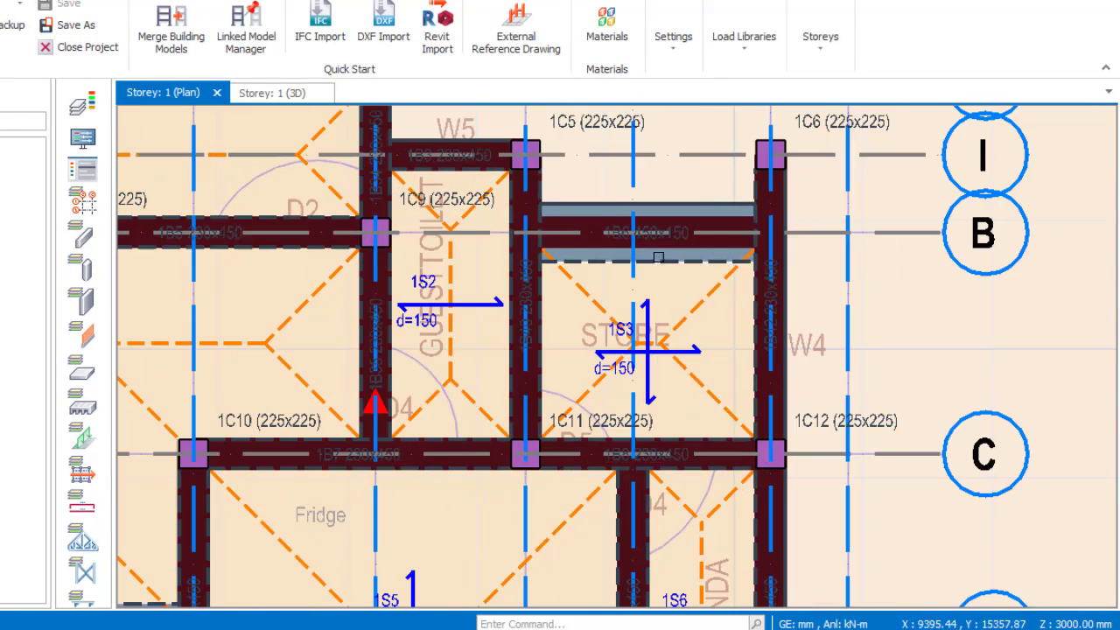
scroll(650, 262, down, 3)
scroll(565, 438, up, 3)
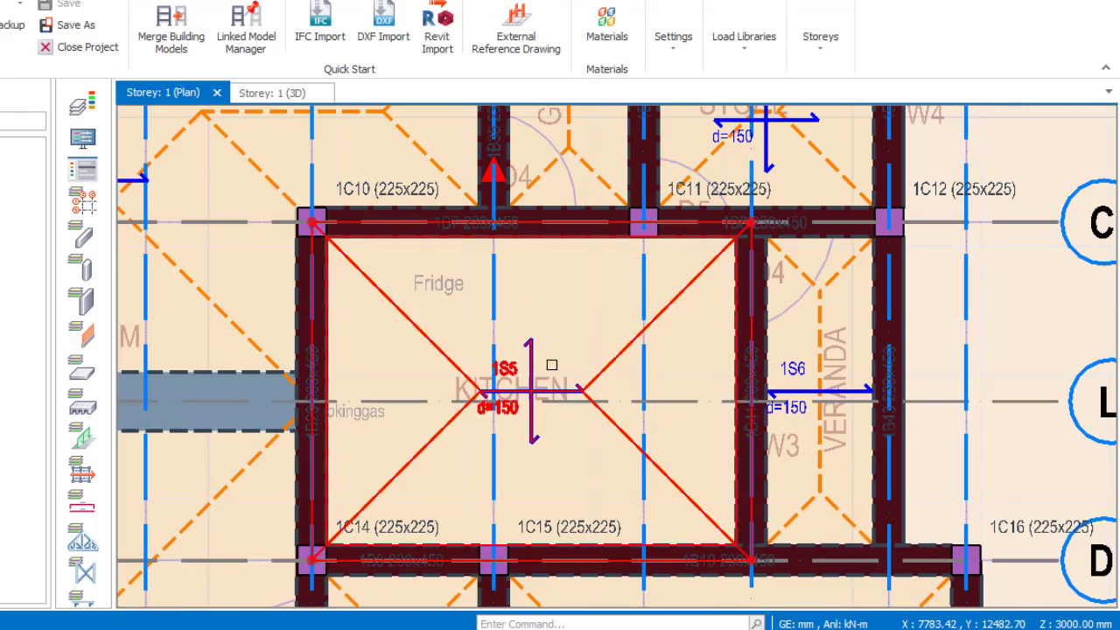
scroll(730, 426, down, 6)
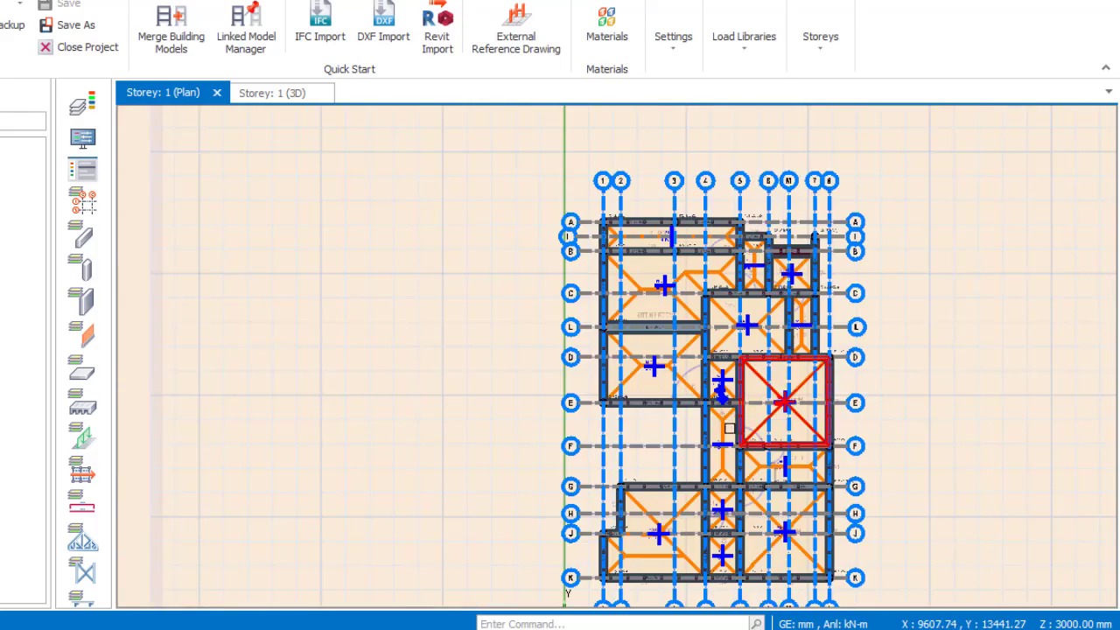
scroll(730, 426, up, 8)
scroll(656, 445, down, 4)
scroll(670, 370, up, 3)
scroll(672, 459, up, 2)
scroll(700, 393, down, 3)
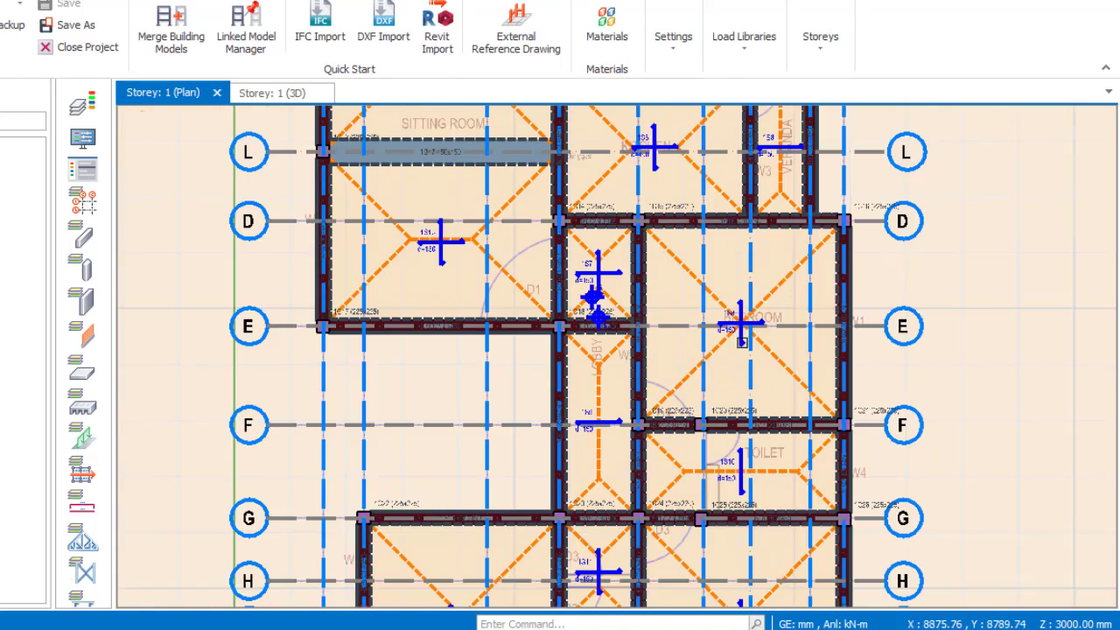
scroll(742, 336, up, 4)
scroll(753, 307, down, 5)
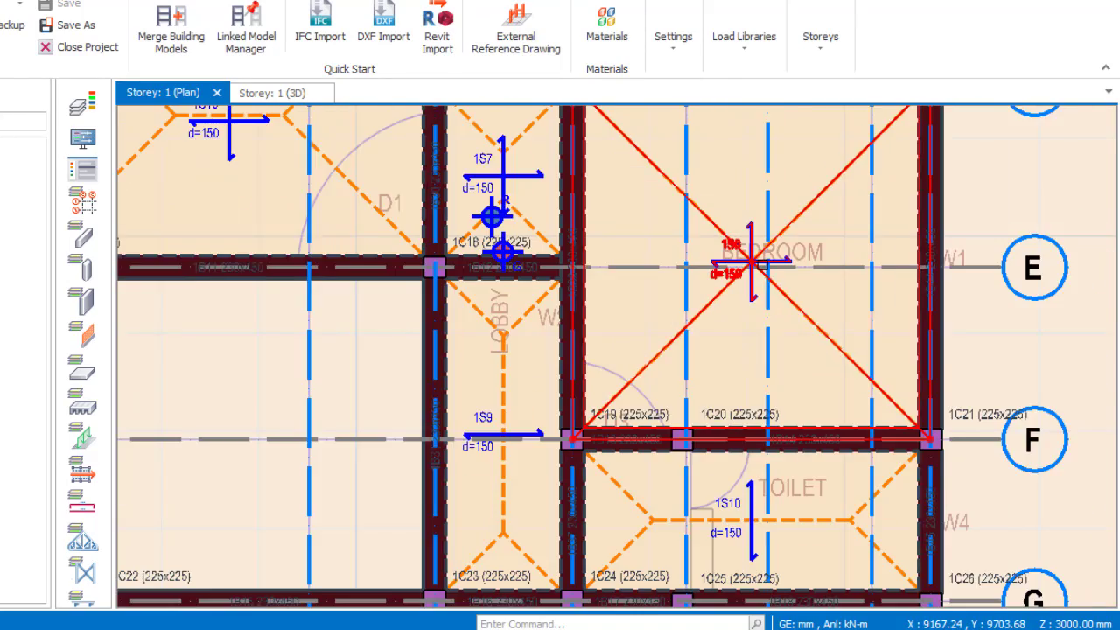
scroll(782, 393, up, 3)
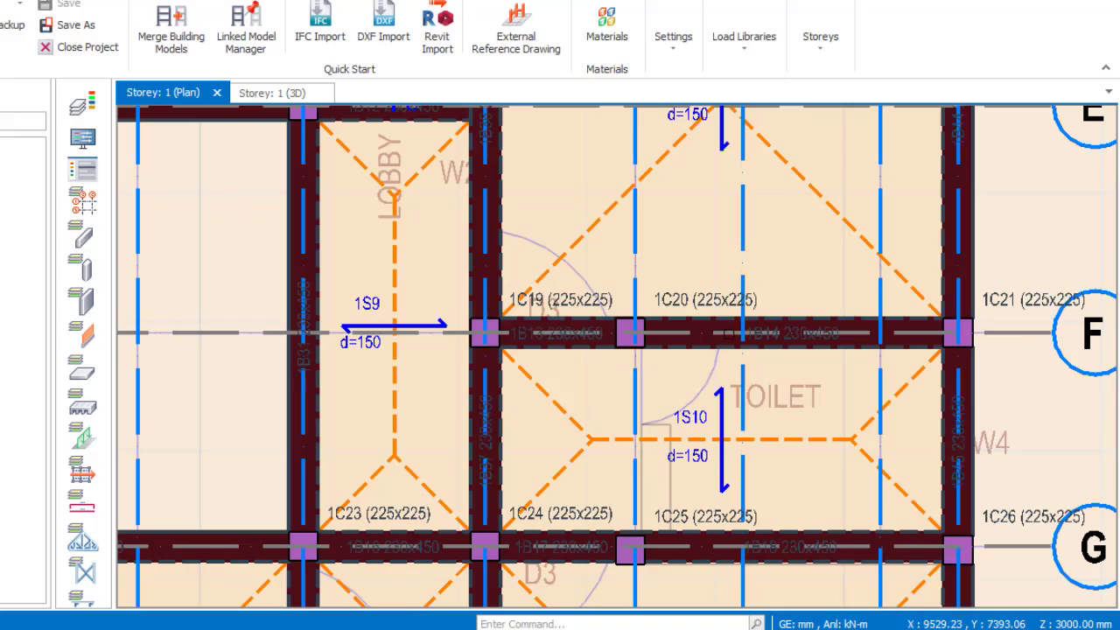
scroll(728, 312, down, 5)
scroll(722, 357, up, 6)
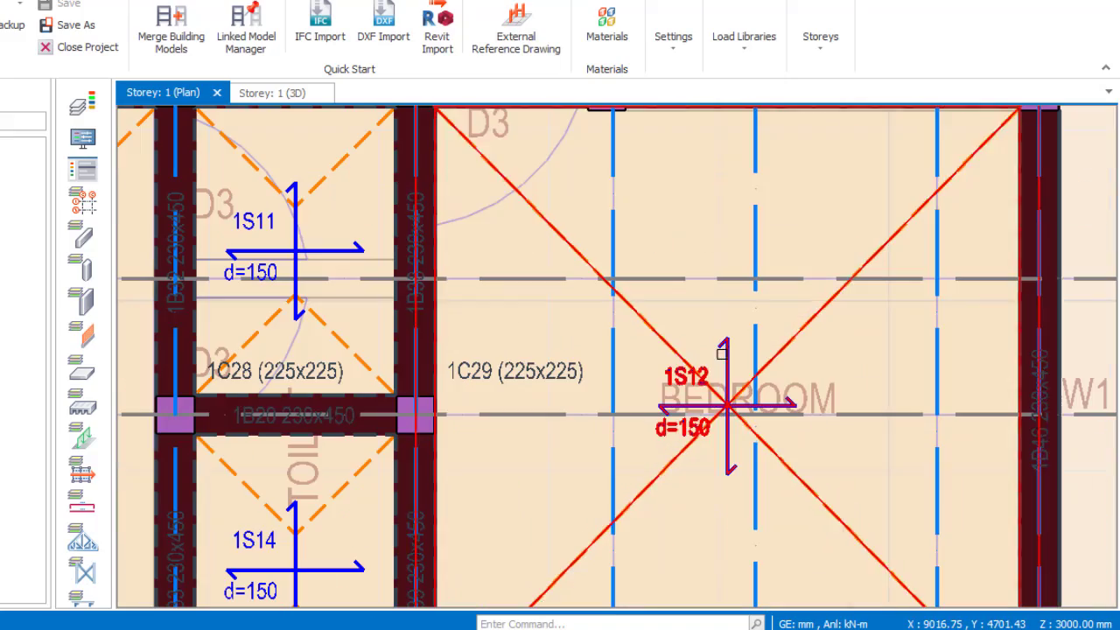
scroll(726, 442, down, 4)
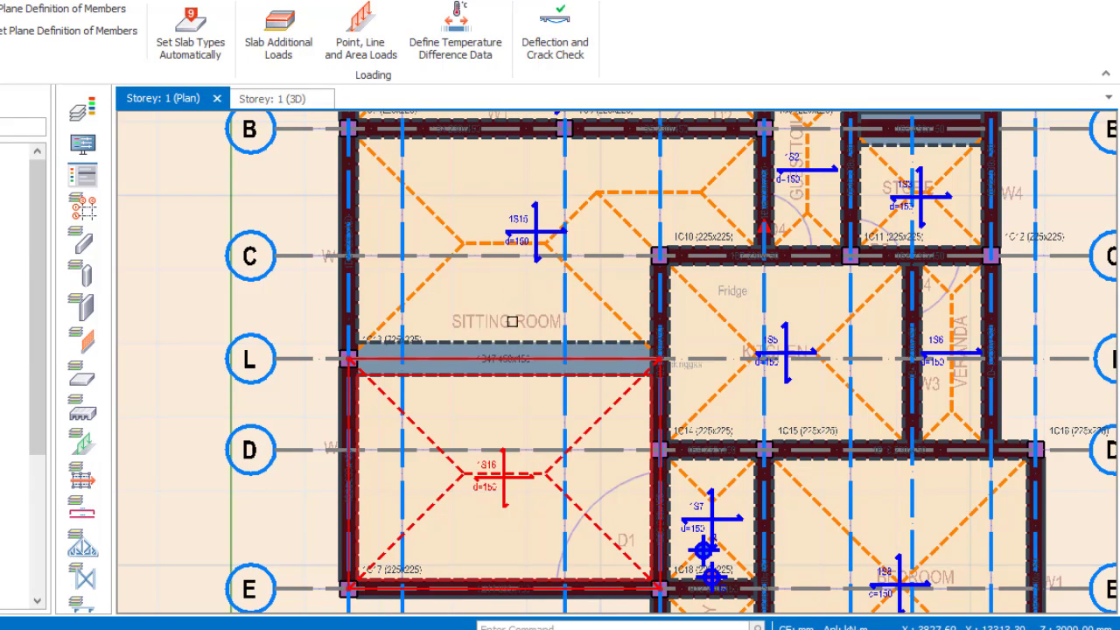
scroll(512, 321, up, 3)
scroll(457, 299, down, 3)
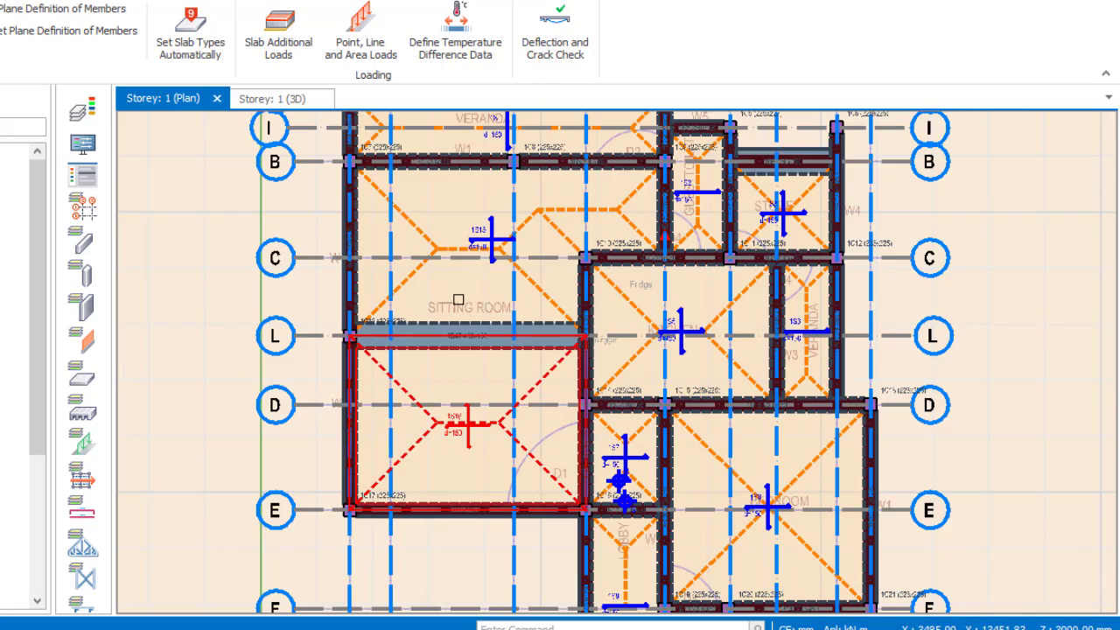
click(491, 231)
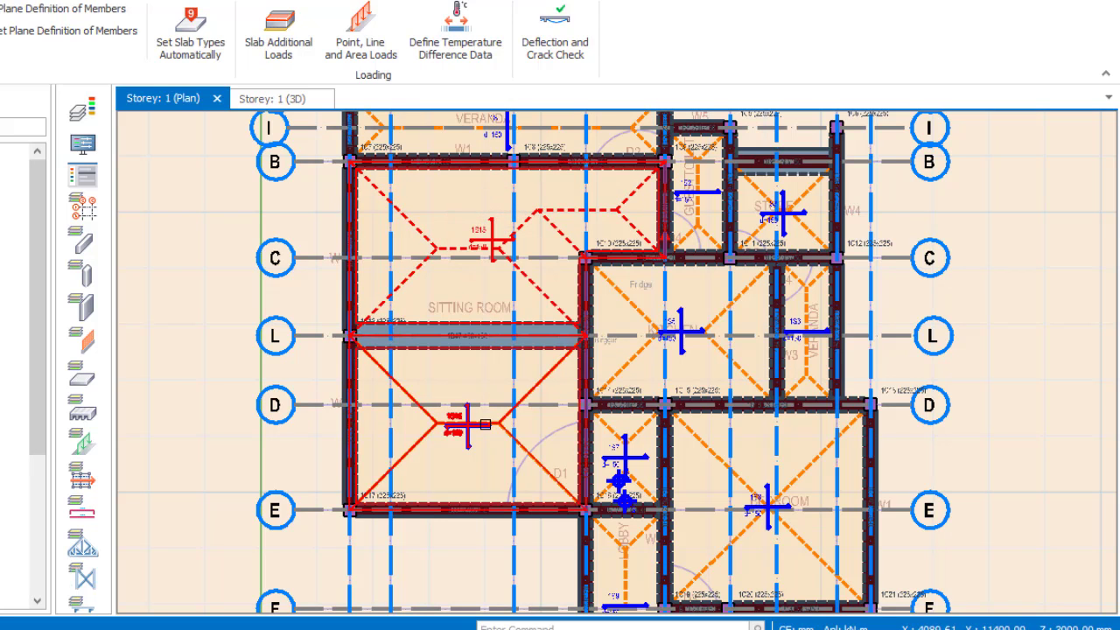
click(484, 425)
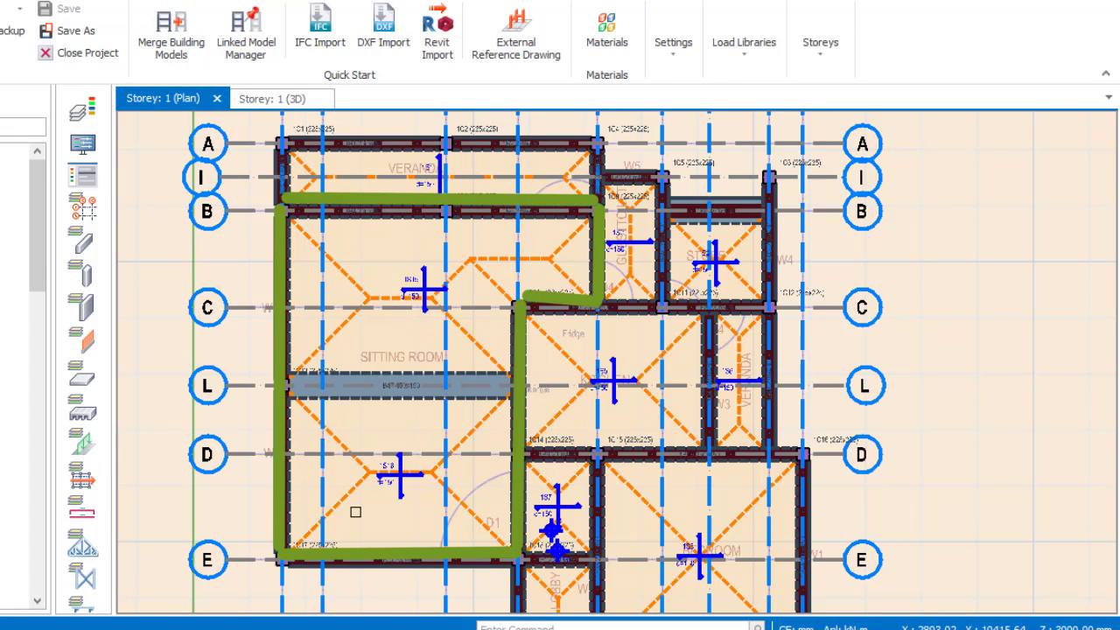
scroll(395, 407, up, 5)
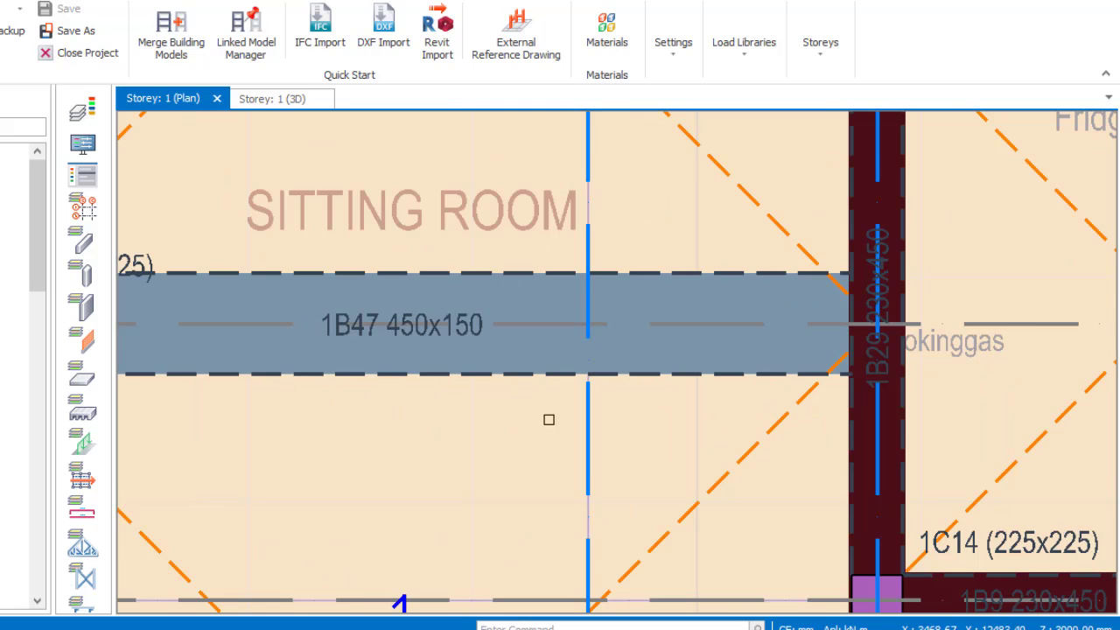
scroll(461, 402, down, 2)
scroll(458, 350, up, 4)
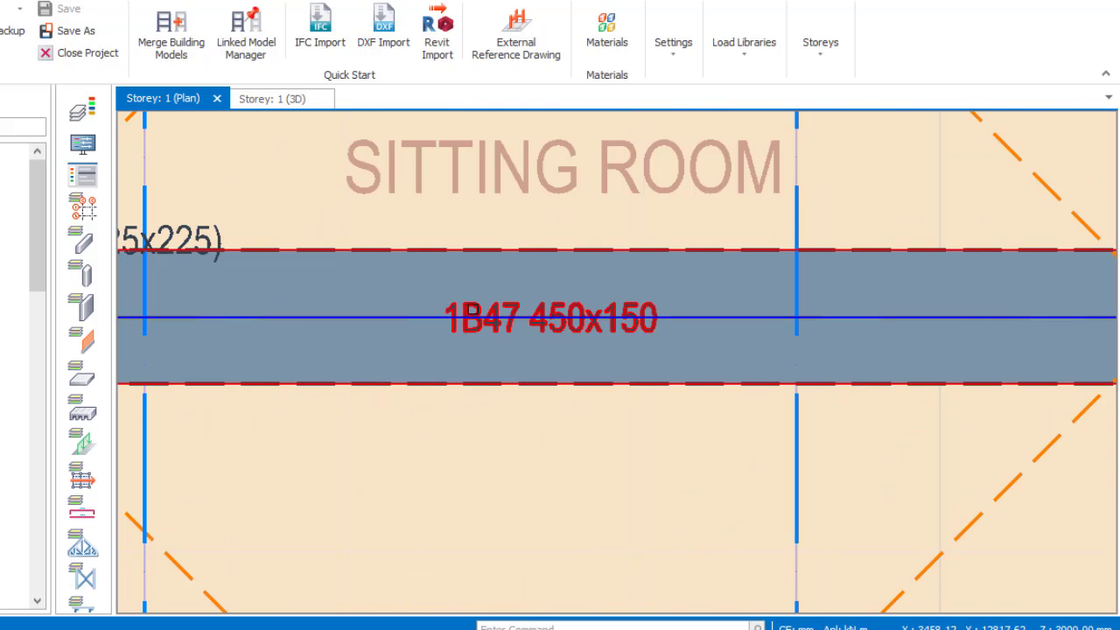
scroll(527, 338, down, 4)
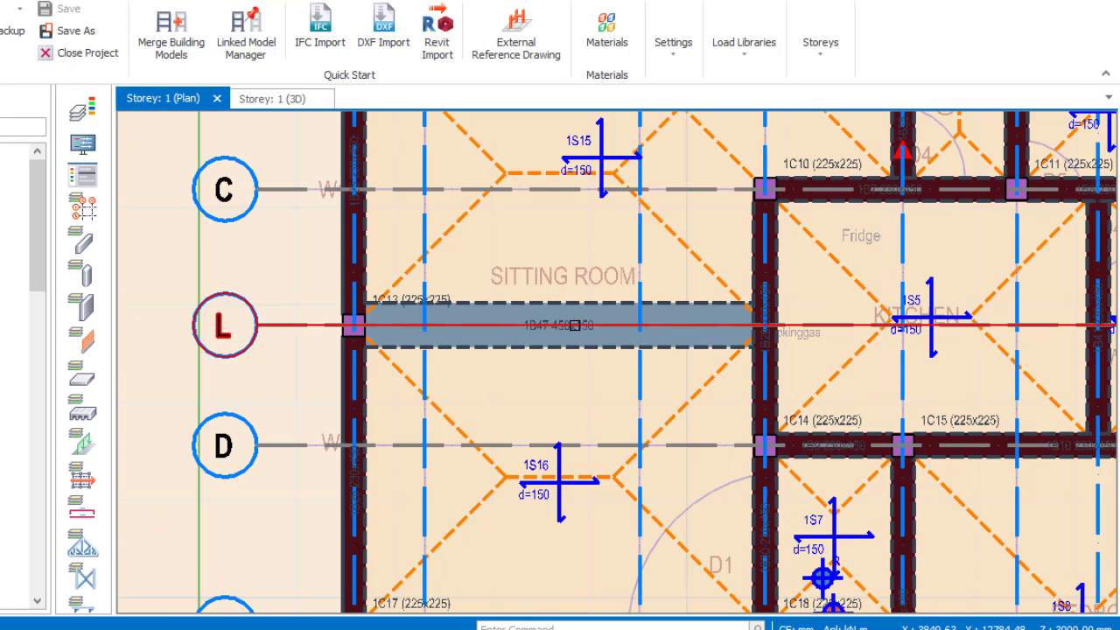
scroll(358, 326, up, 2)
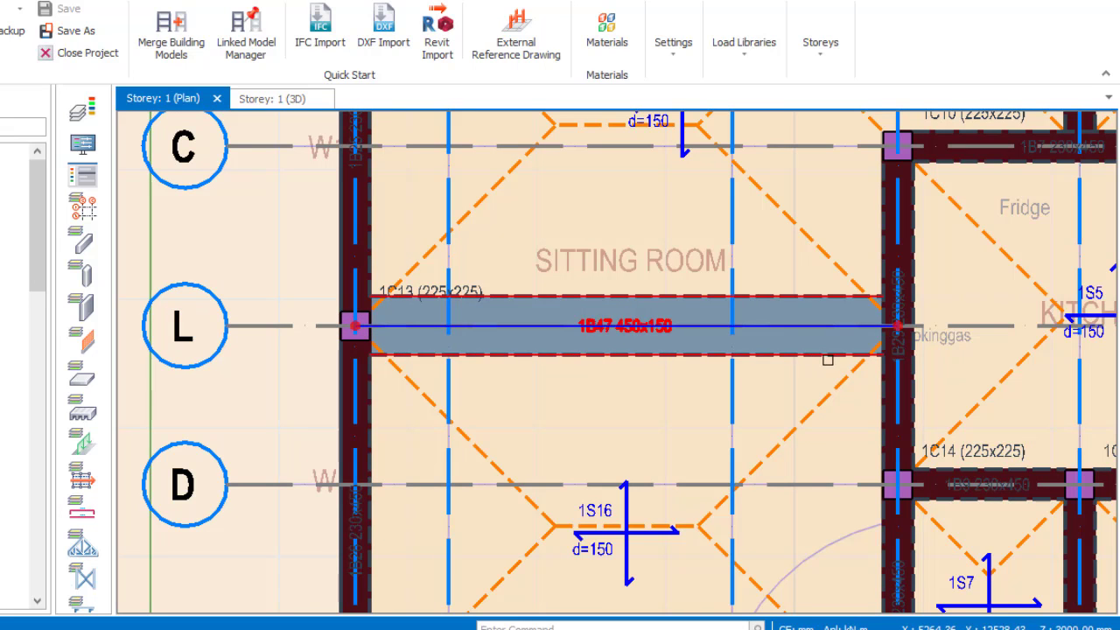
Select slabs 1S15 and 1S16 on either side of beam 1B47 to bring up Slab Options
mouse_move(826, 359)
scroll(581, 405, down, 3)
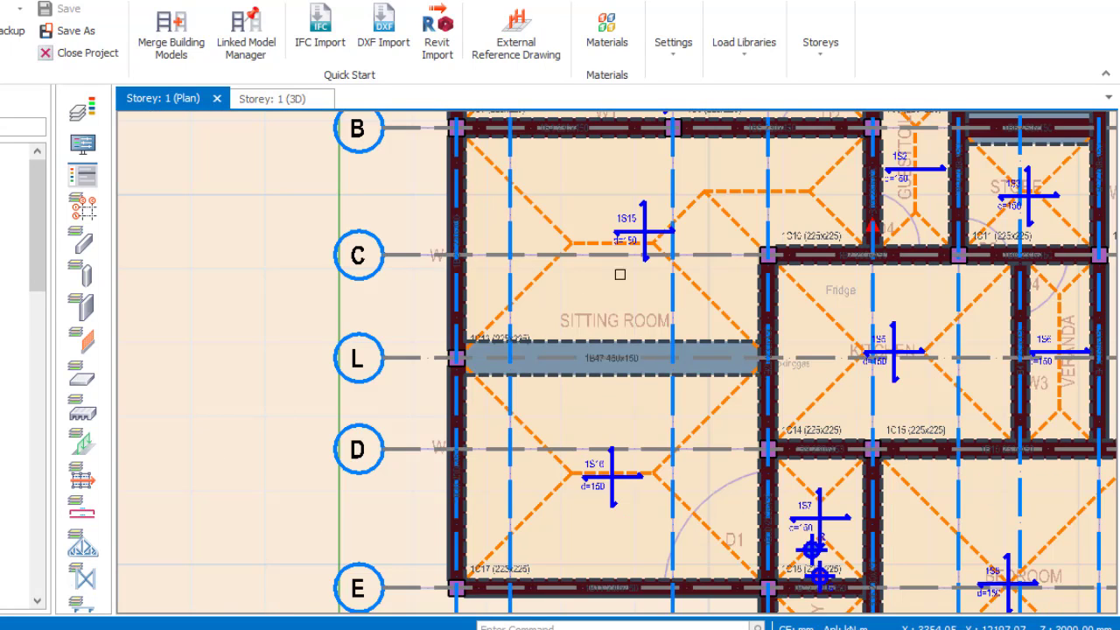
scroll(619, 264, up, 5)
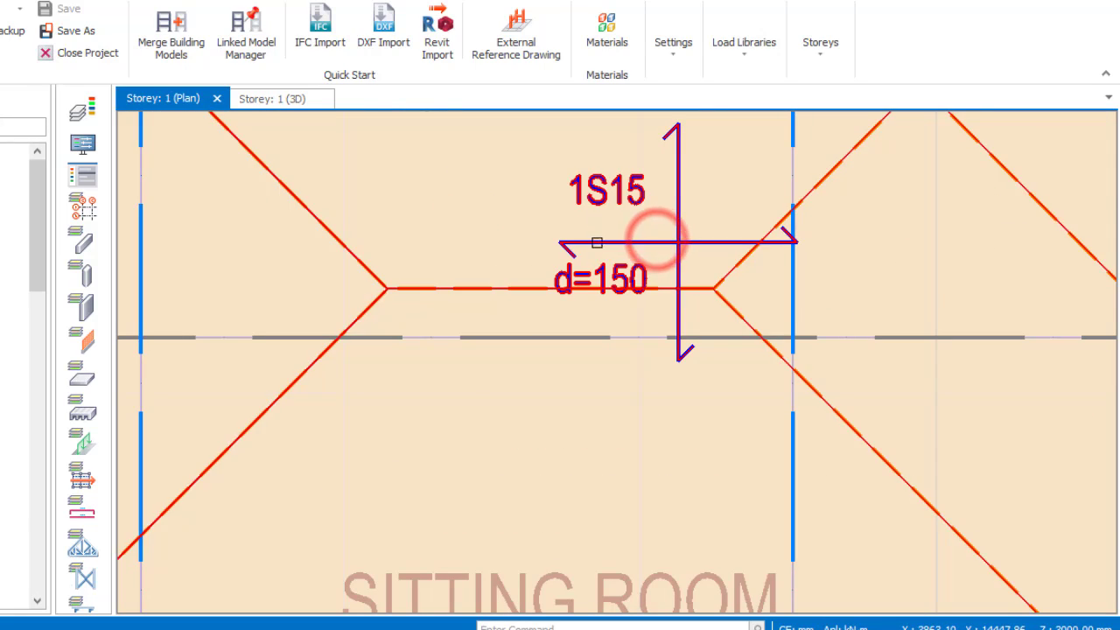
scroll(595, 227, down, 4)
scroll(589, 392, up, 5)
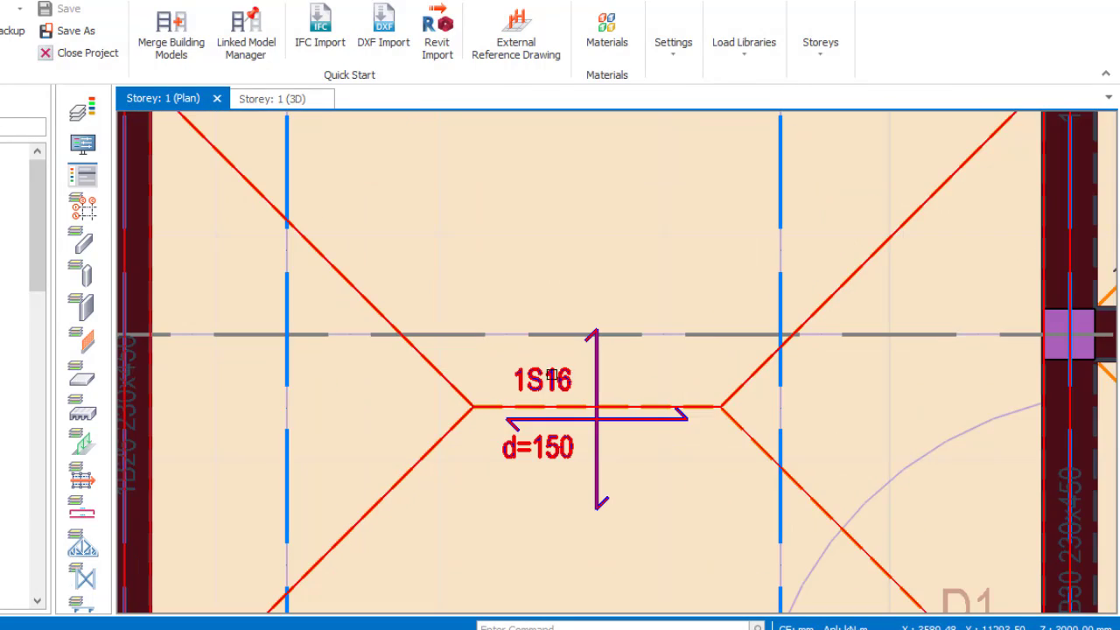
scroll(527, 393, down, 5)
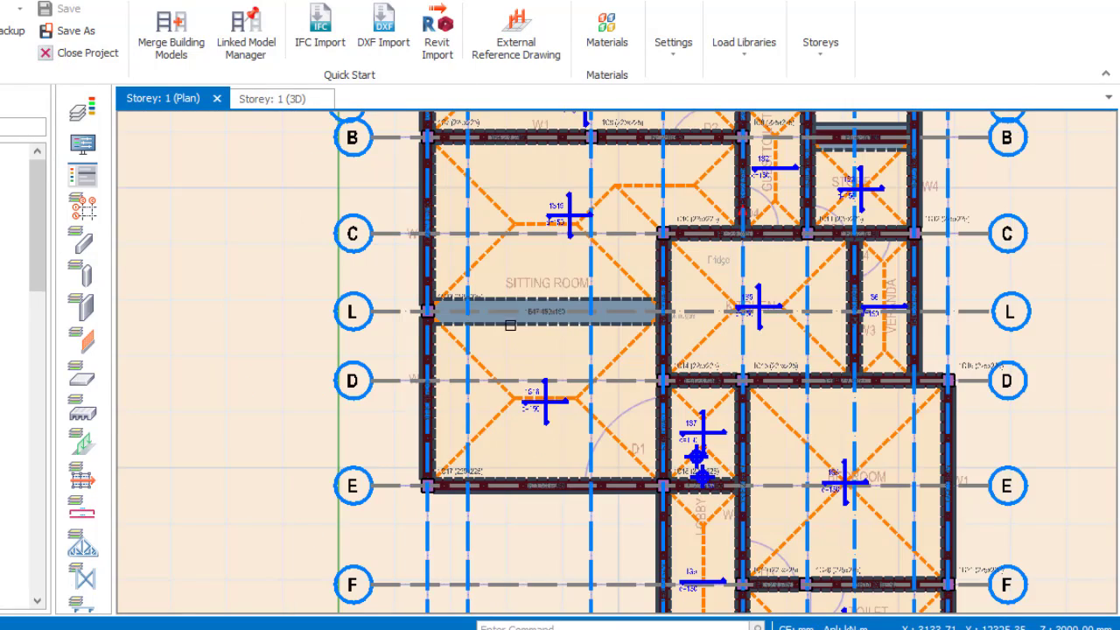
scroll(510, 323, up, 3)
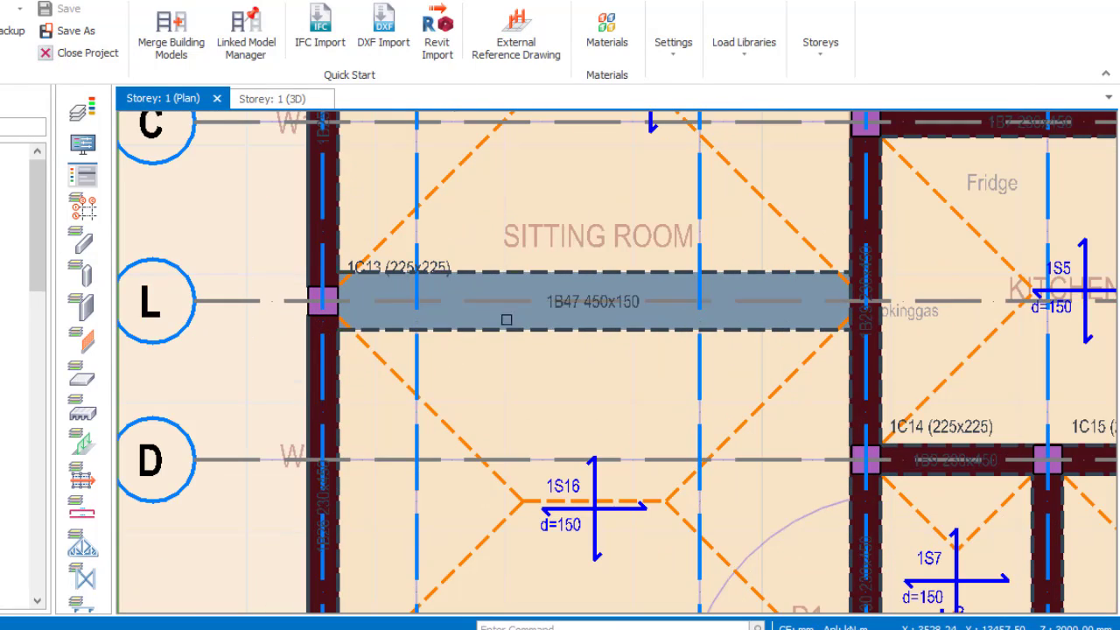
scroll(484, 388, down, 3)
scroll(549, 280, up, 2)
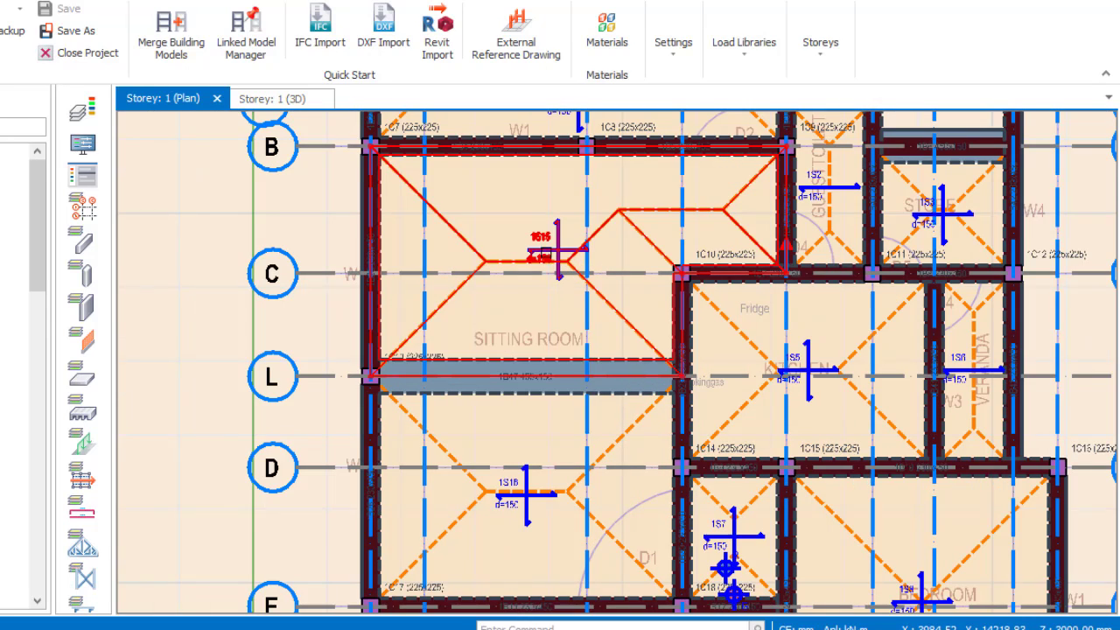
click(547, 243)
click(517, 475)
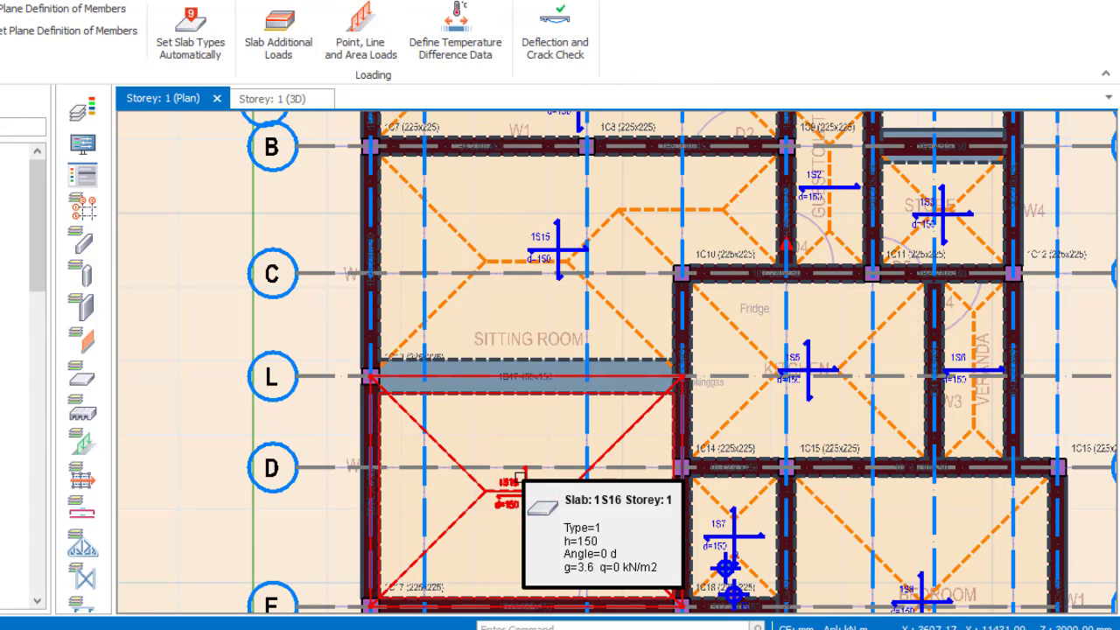
Select concealed beam 1B47 between the two slabs
scroll(520, 477, up, 2)
click(391, 326)
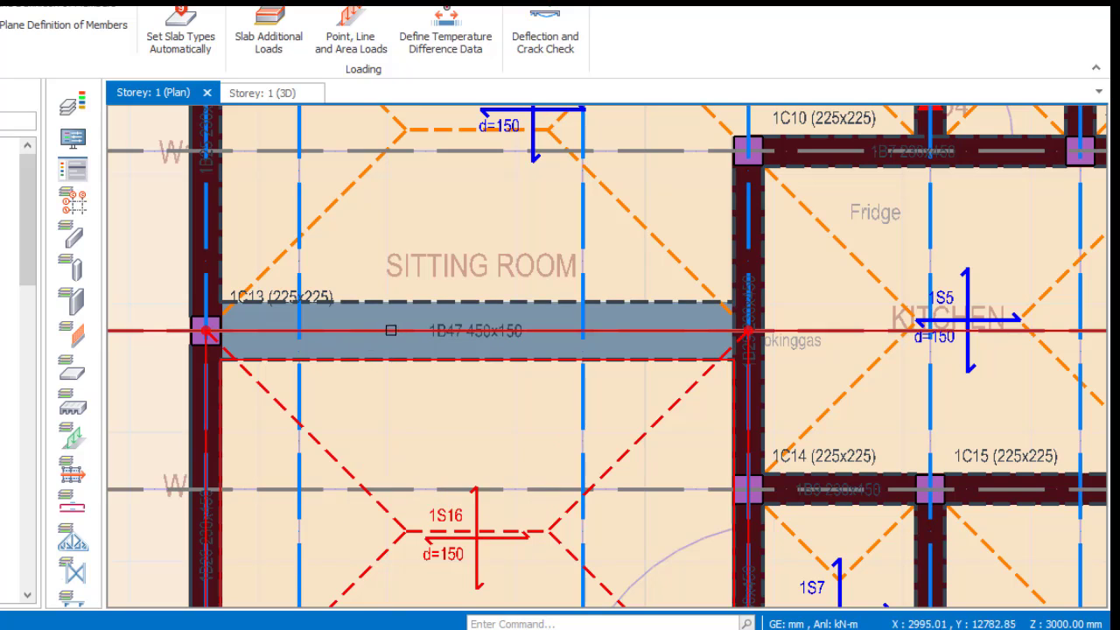
scroll(398, 313, up, 1)
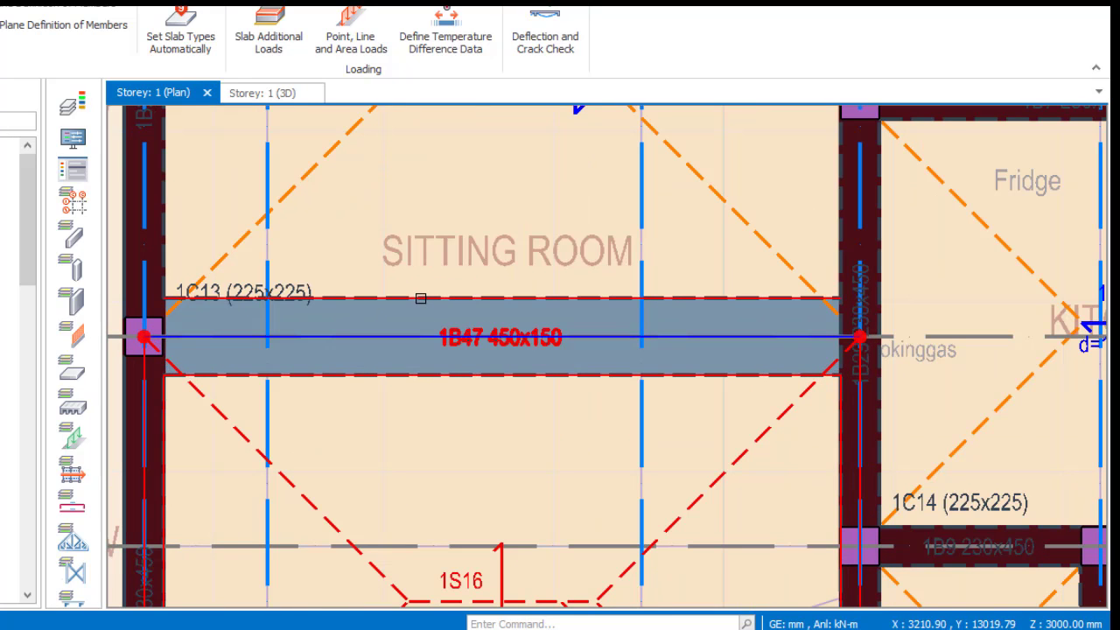
mouse_move(422, 299)
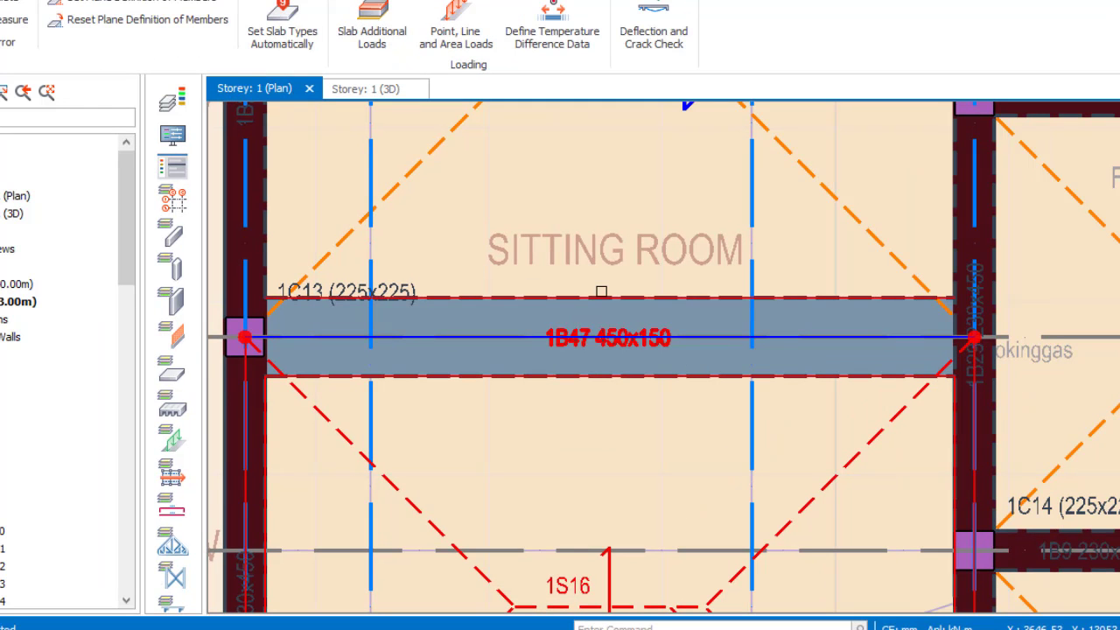
mouse_move(602, 292)
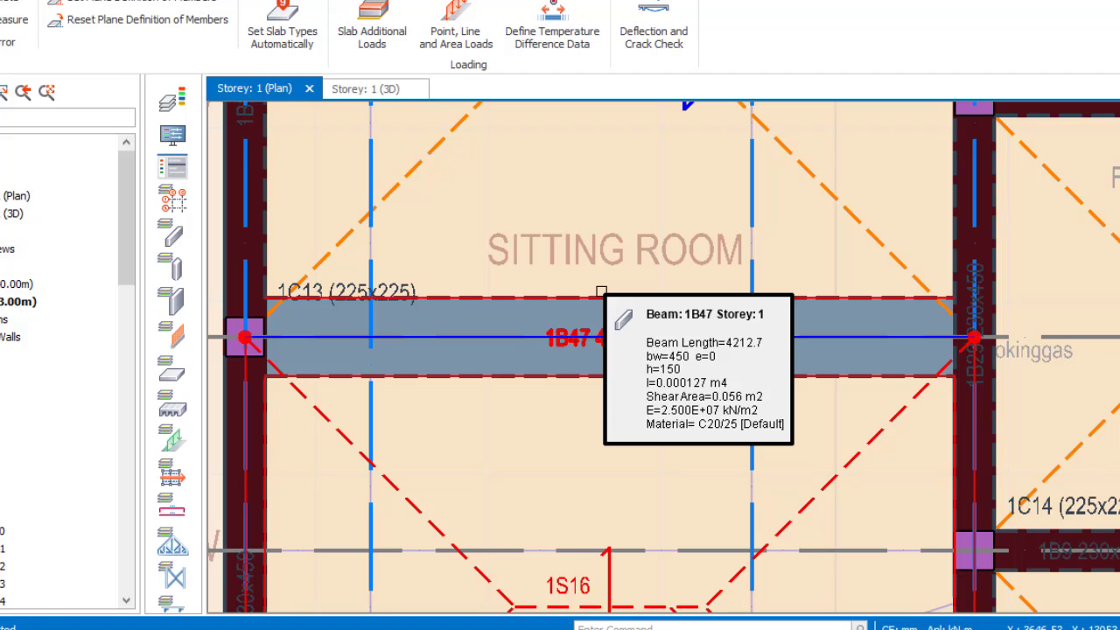
scroll(601, 291, down, 2)
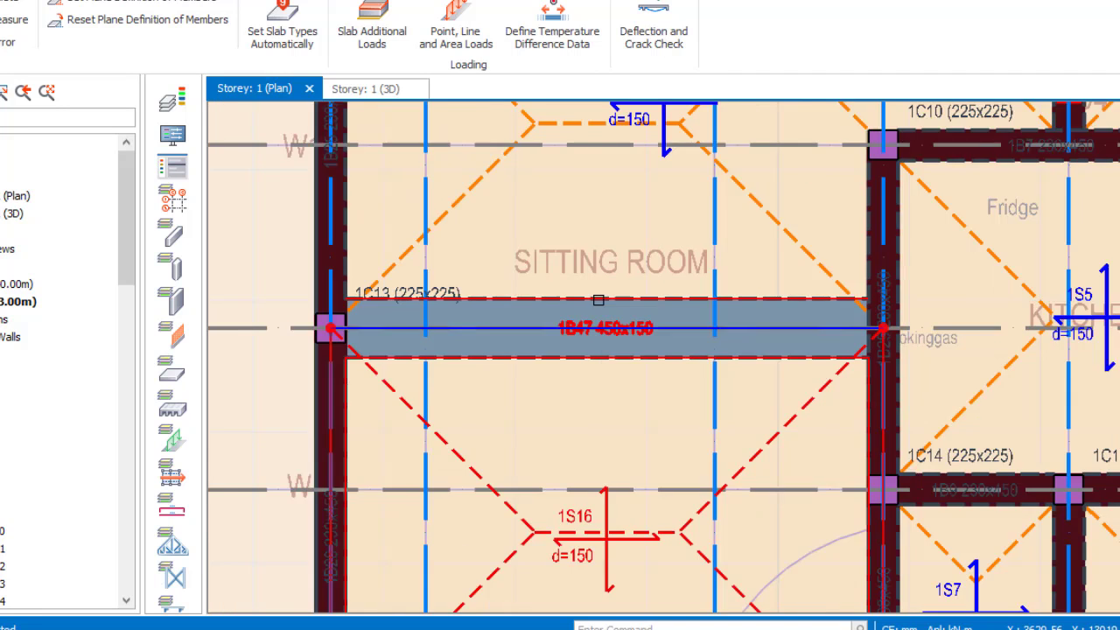
scroll(613, 287, up, 2)
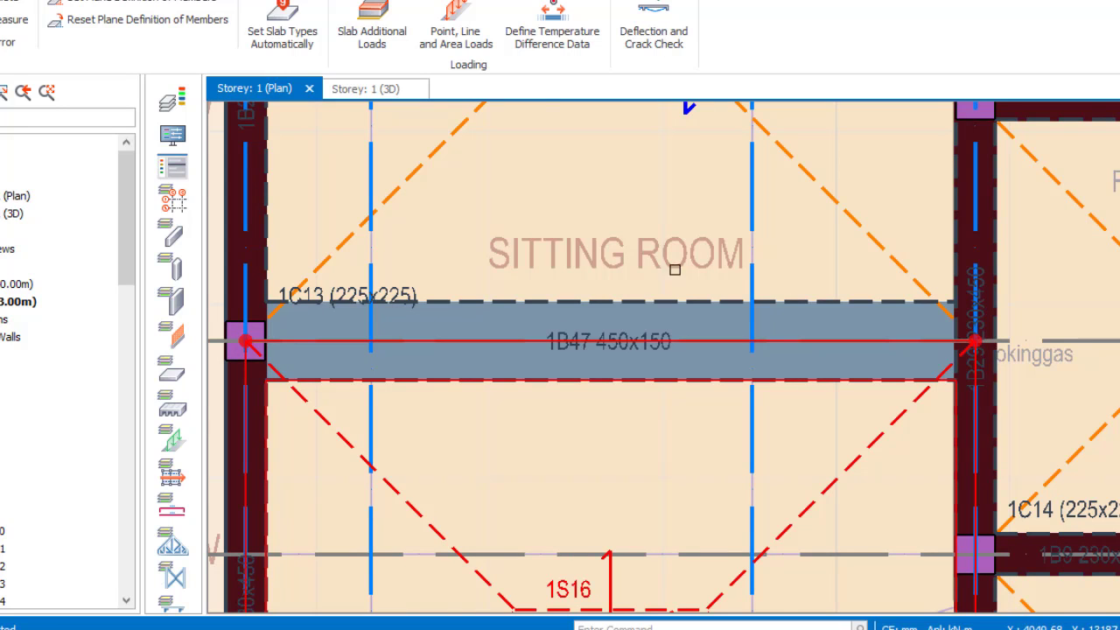
scroll(676, 269, down, 2)
scroll(670, 417, up, 5)
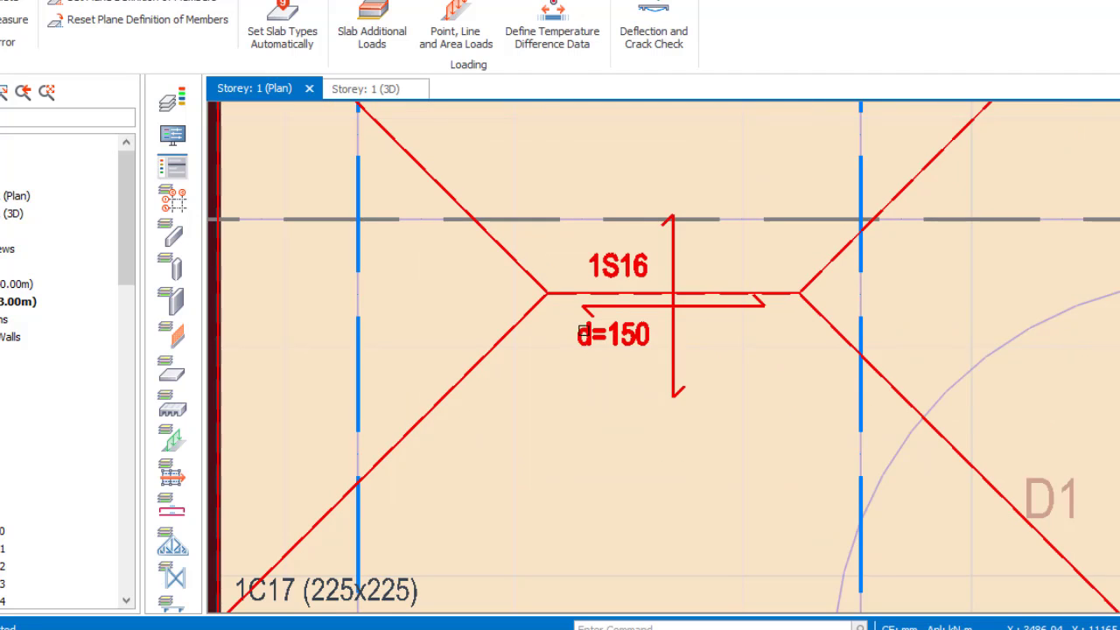
scroll(575, 340, up, 2)
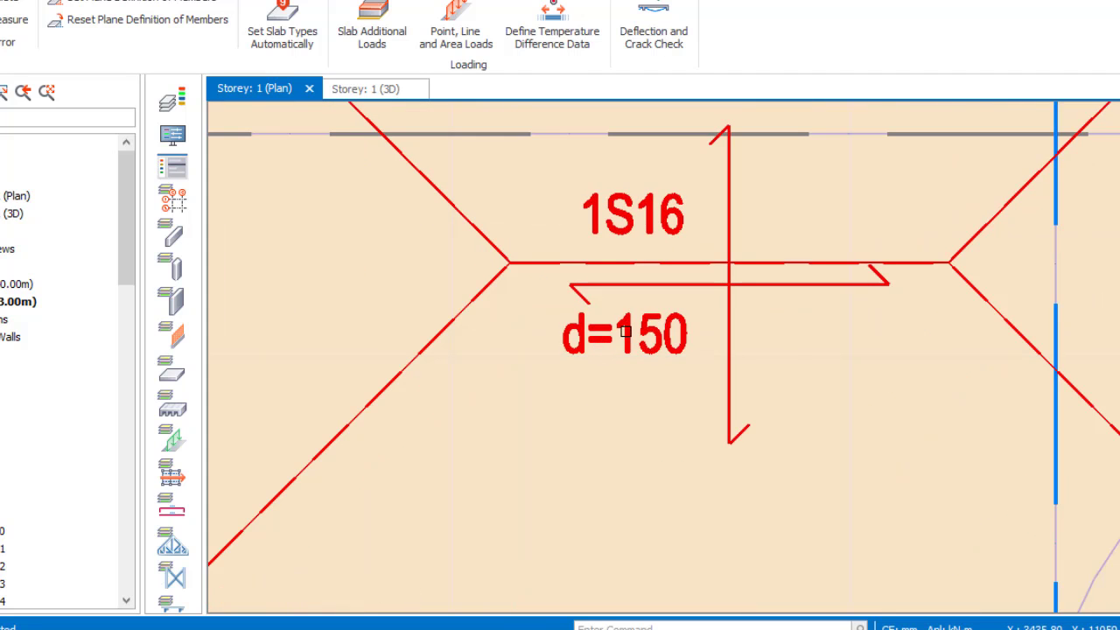
mouse_move(626, 331)
scroll(577, 442, down, 3)
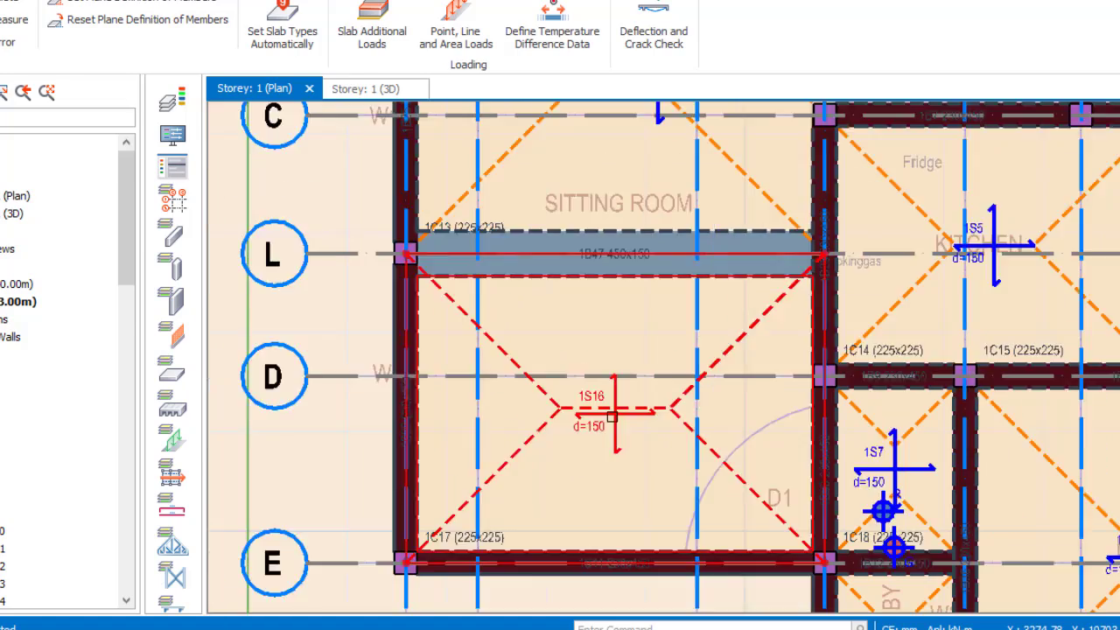
scroll(693, 263, up, 3)
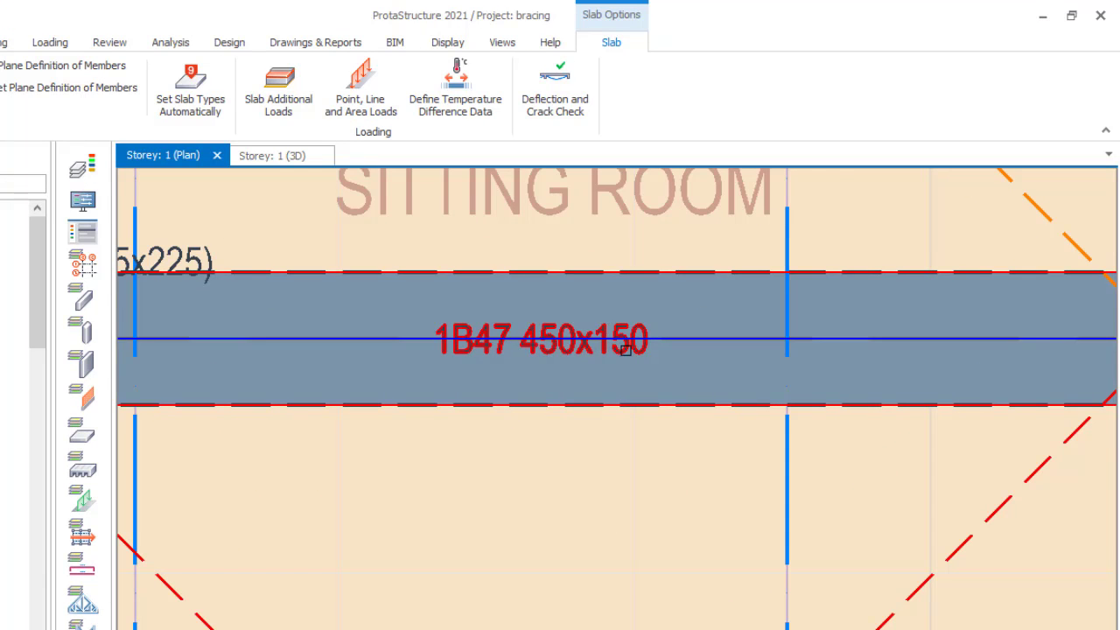
scroll(631, 336, up, 2)
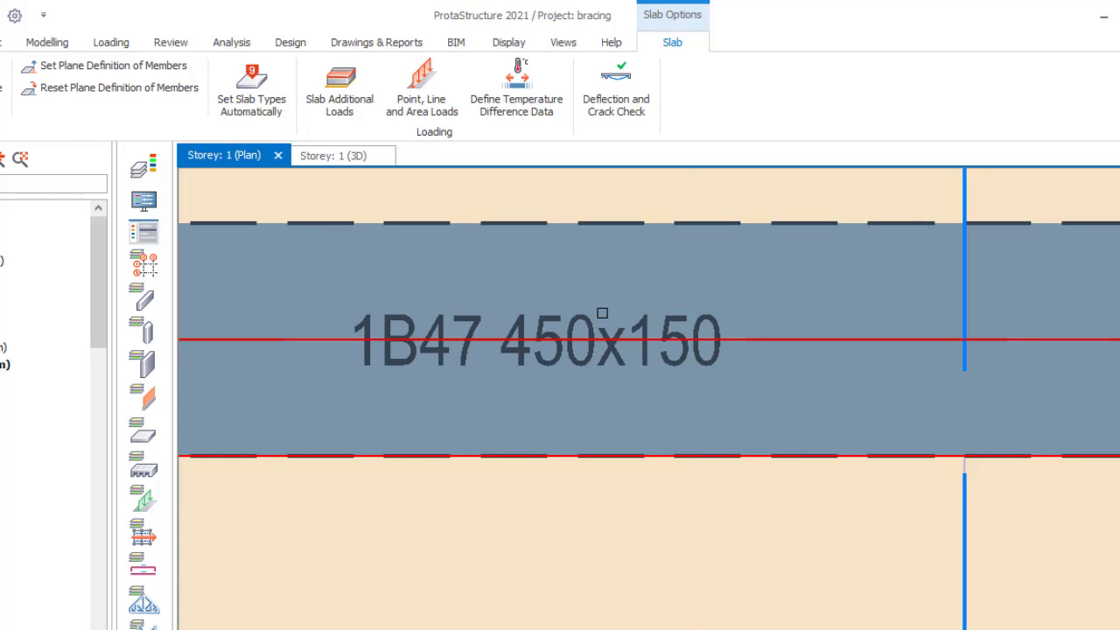
scroll(615, 322, down, 4)
scroll(623, 308, up, 3)
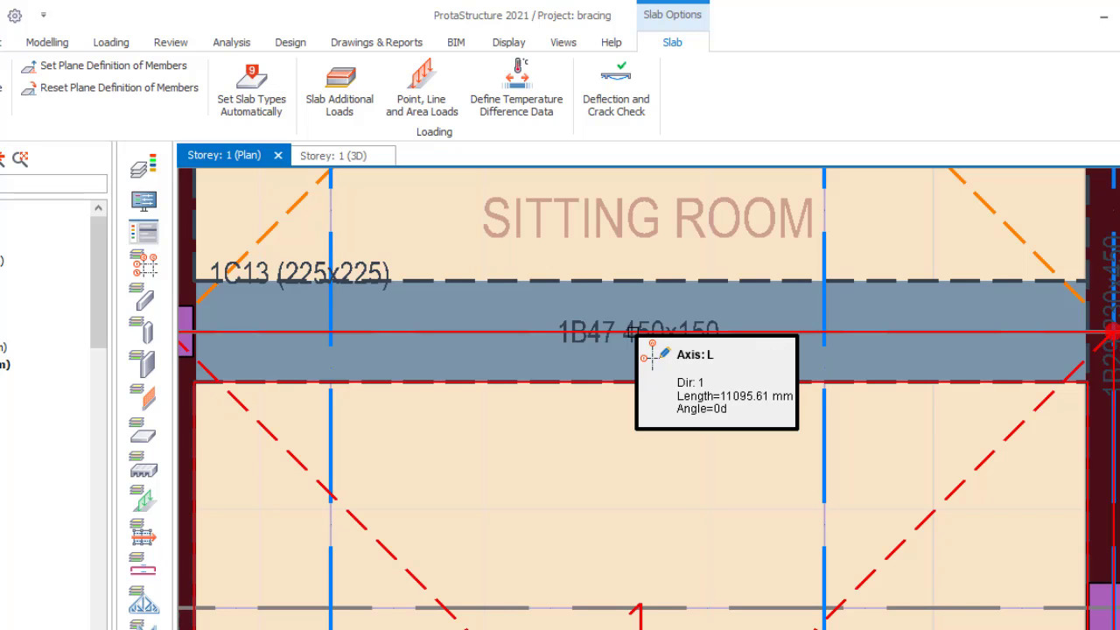
scroll(647, 350, down, 3)
scroll(632, 325, up, 3)
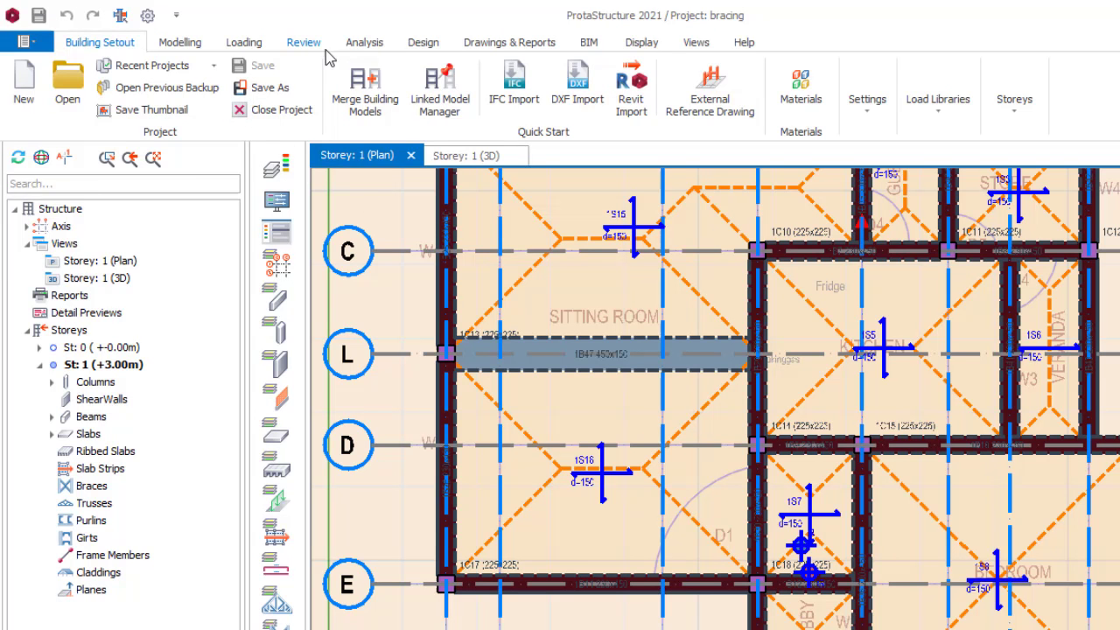
Open Building Analysis settings and confirm the three loading combinations
click(364, 42)
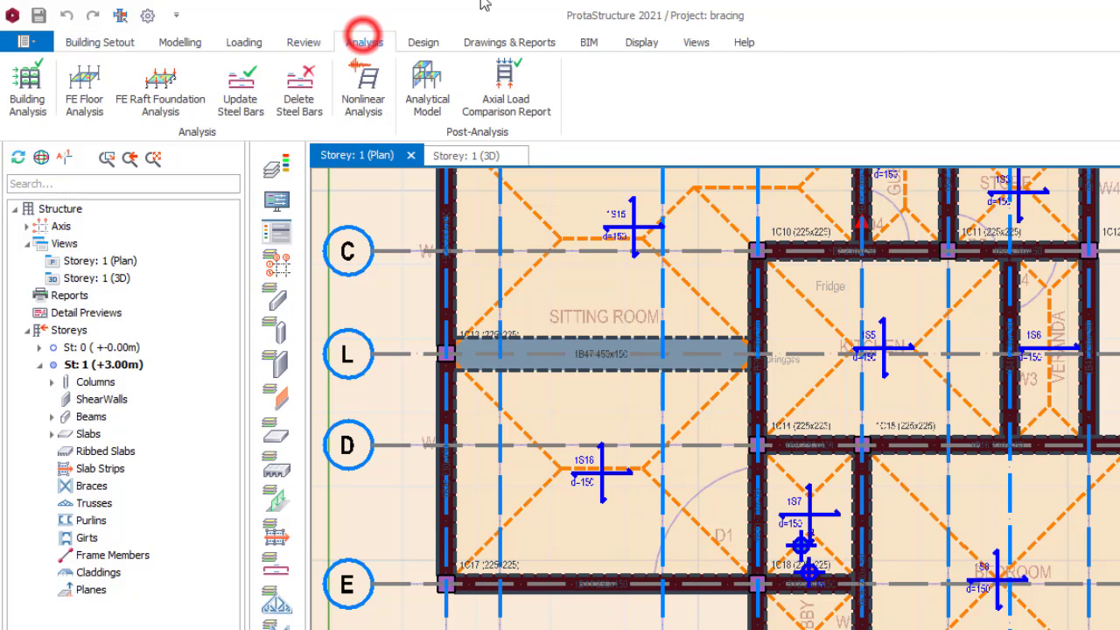
click(27, 83)
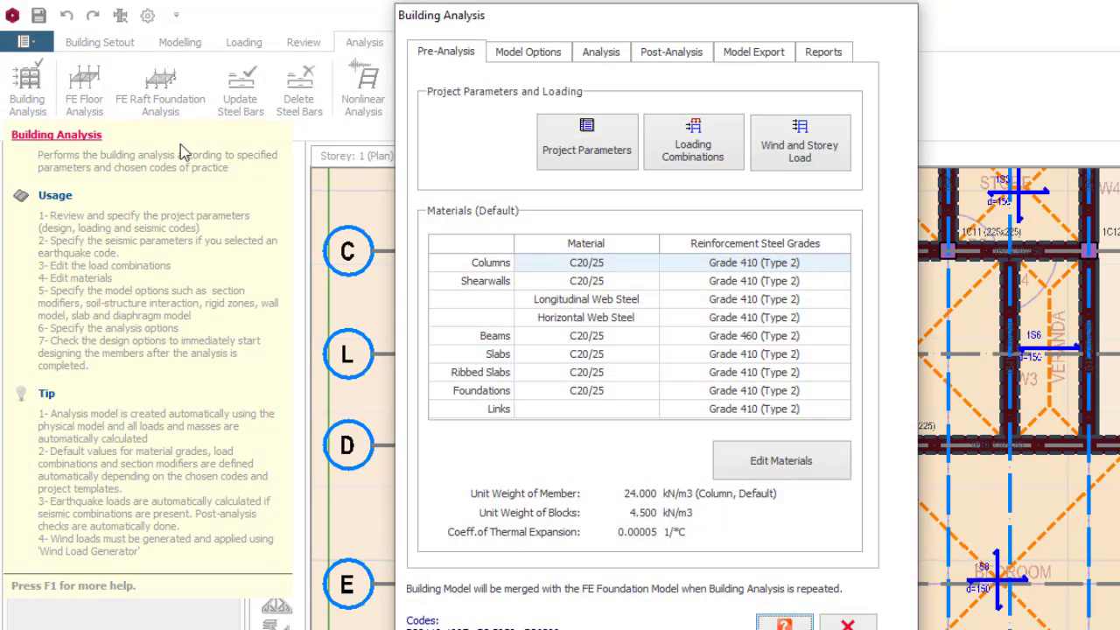
click(695, 144)
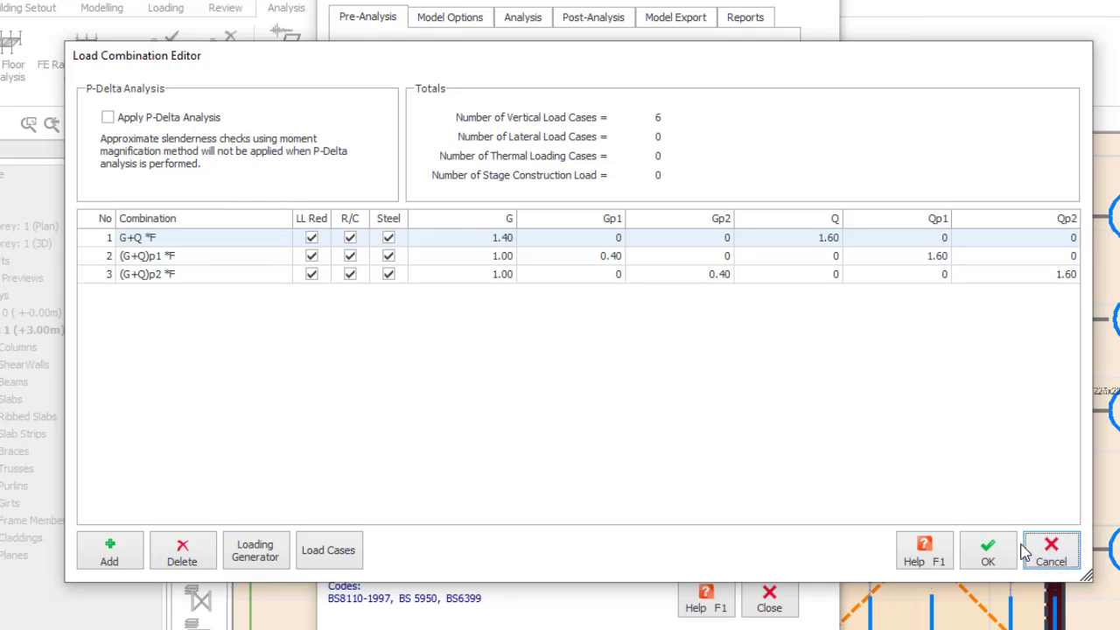
click(989, 551)
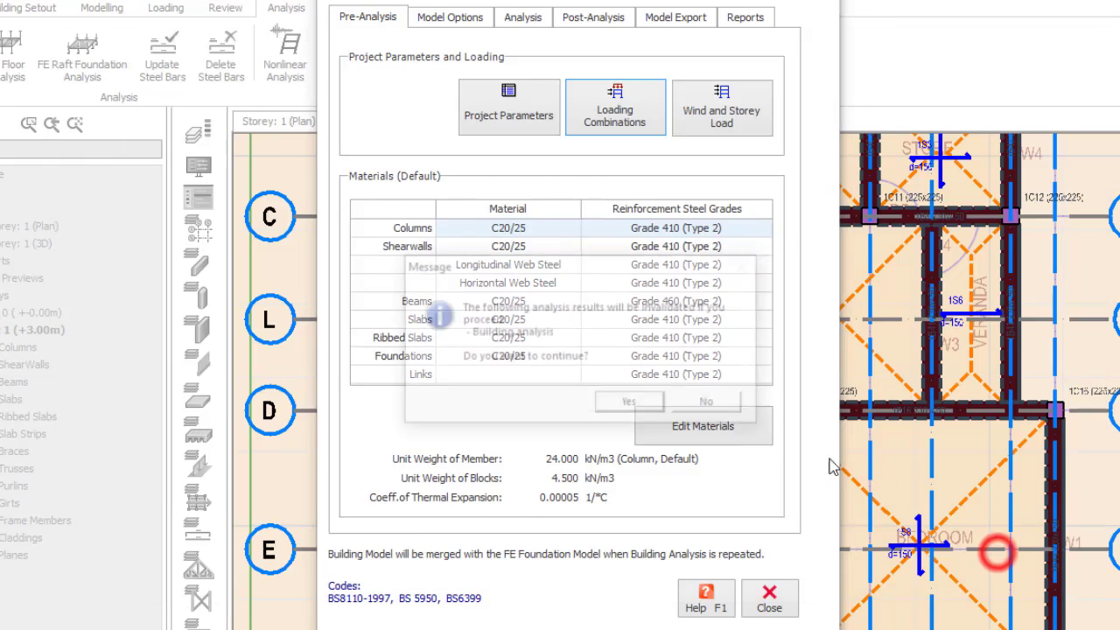
Accept the results invalidation and enable T25 bars in the Grade 460 concrete beam rebar table
click(717, 435)
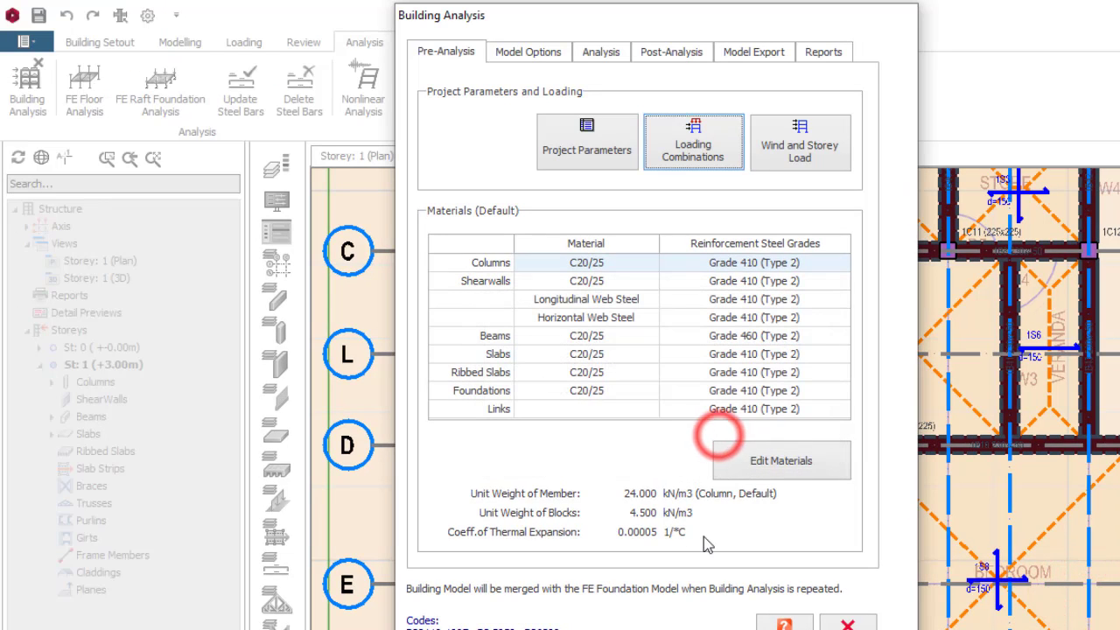
click(753, 458)
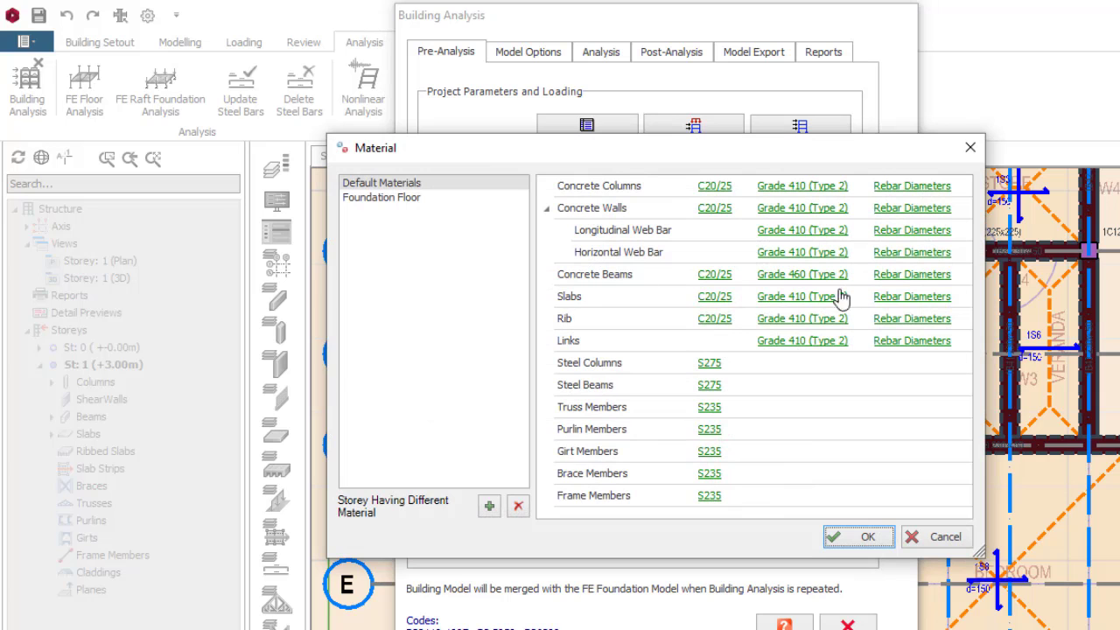
click(909, 275)
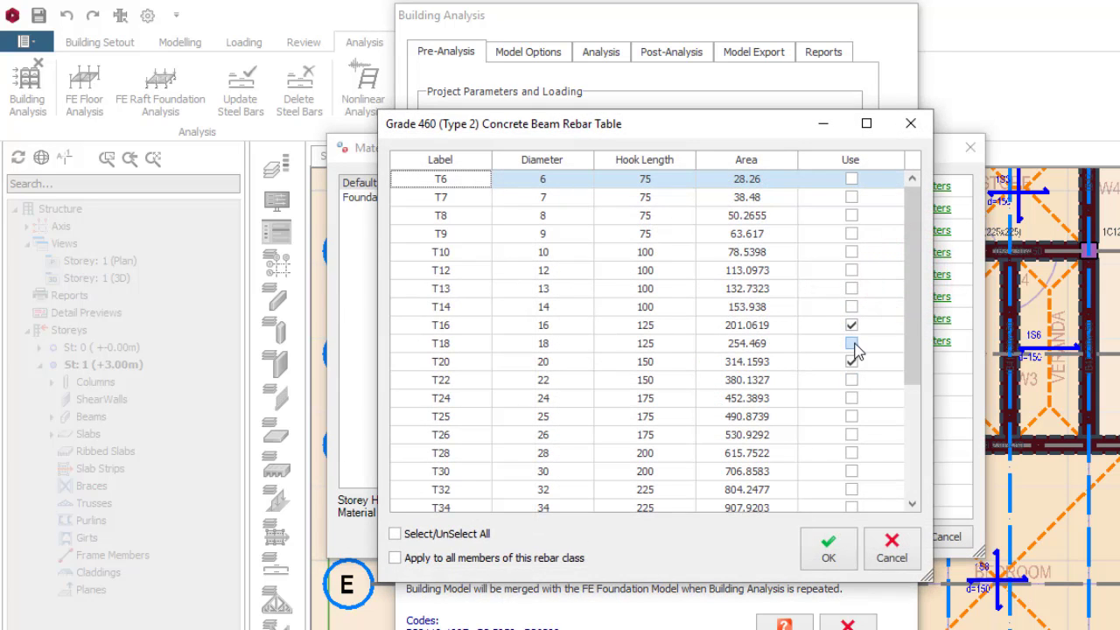
scroll(851, 368, down, 2)
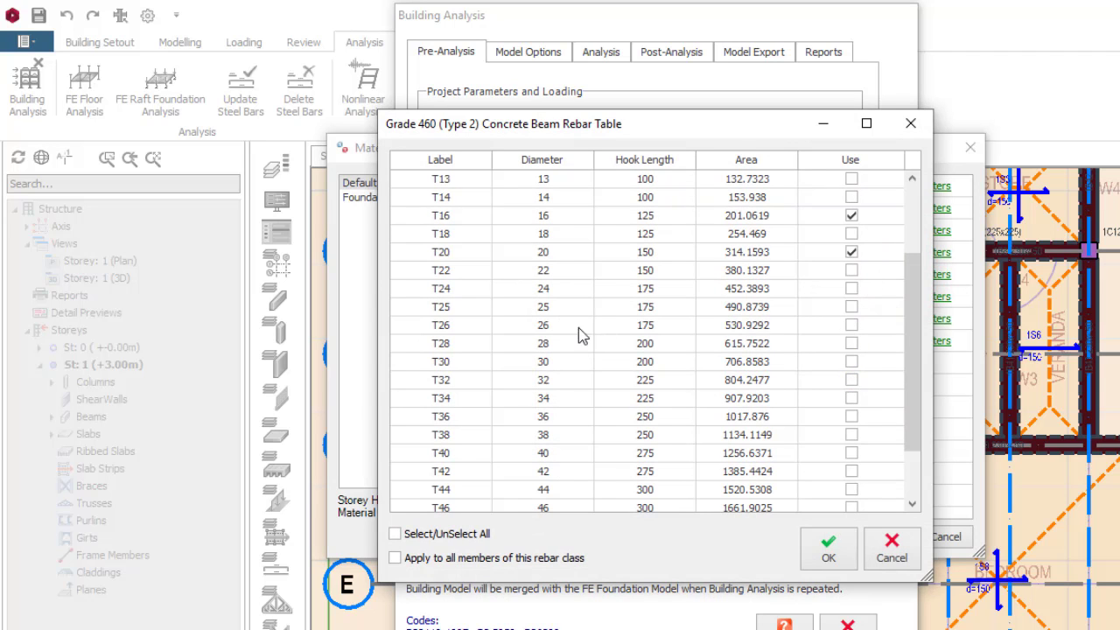
click(851, 307)
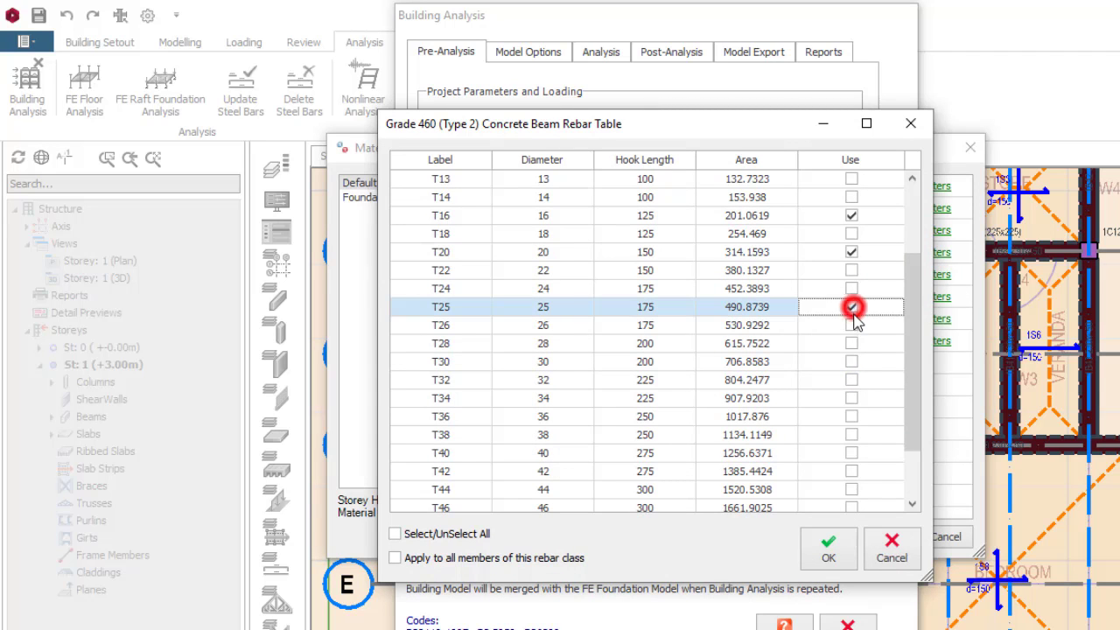
click(829, 553)
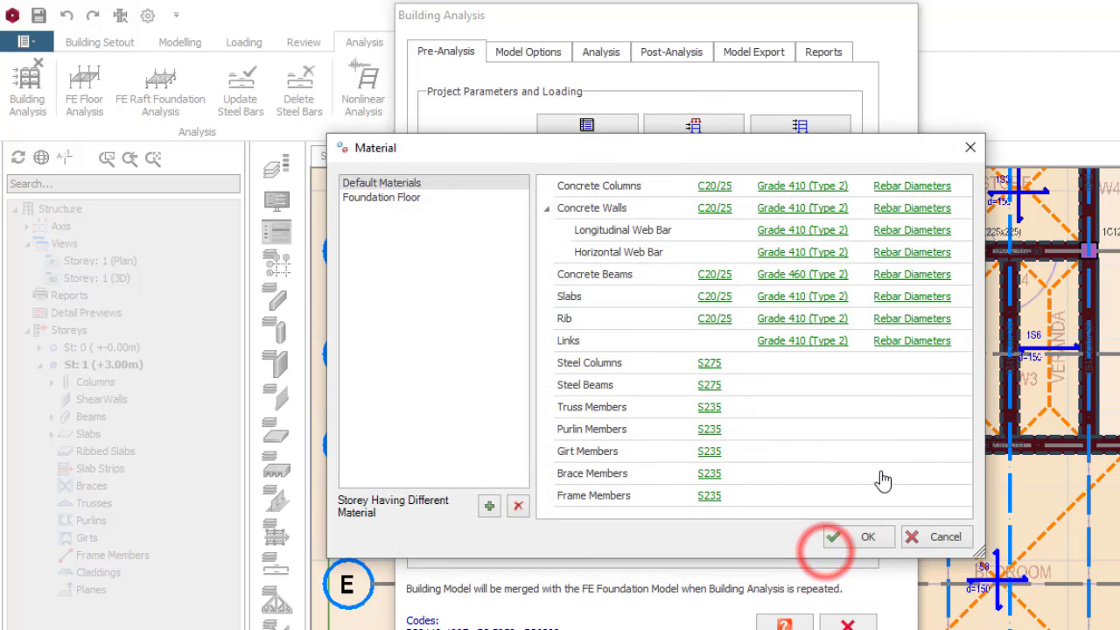
click(842, 539)
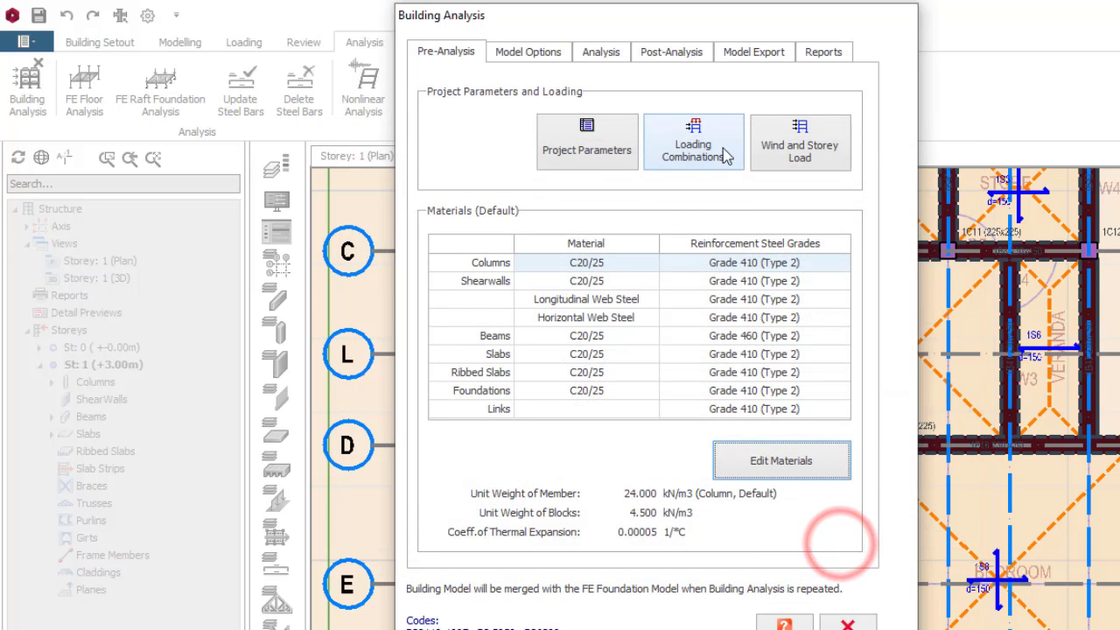
click(612, 54)
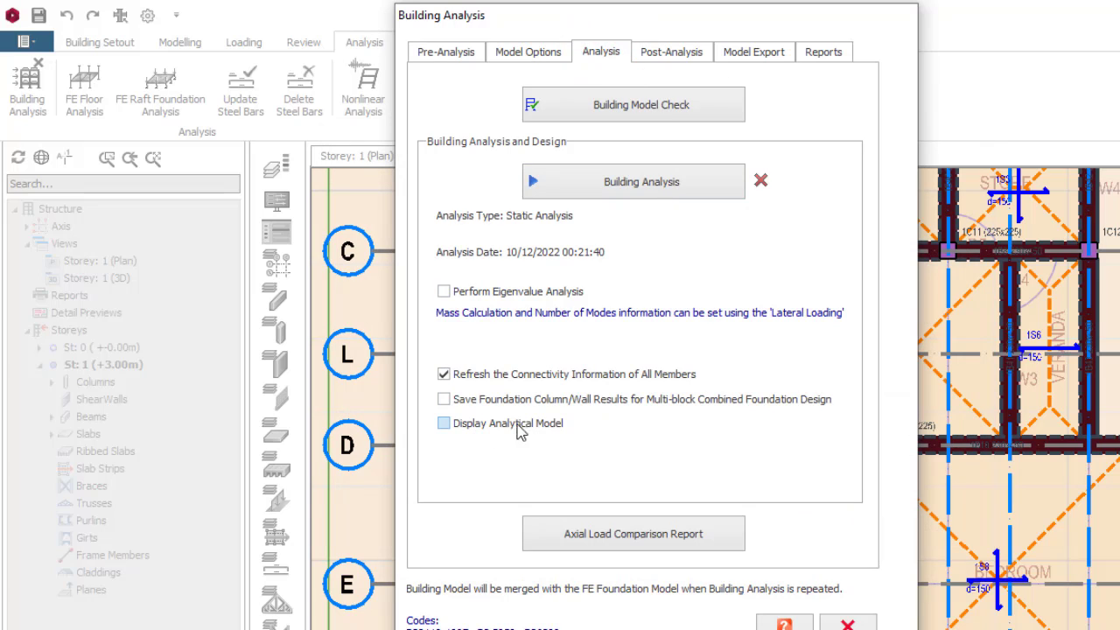
Run the building analysis with Beam Reinforcement Design and Re-select Bar / Design ticked
click(661, 182)
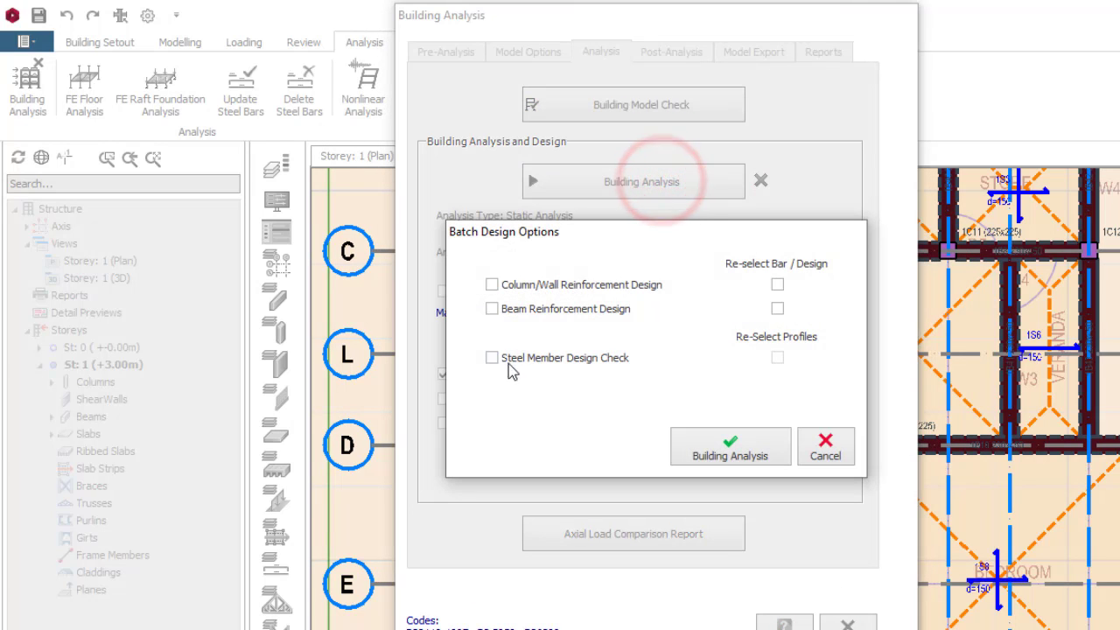
click(497, 311)
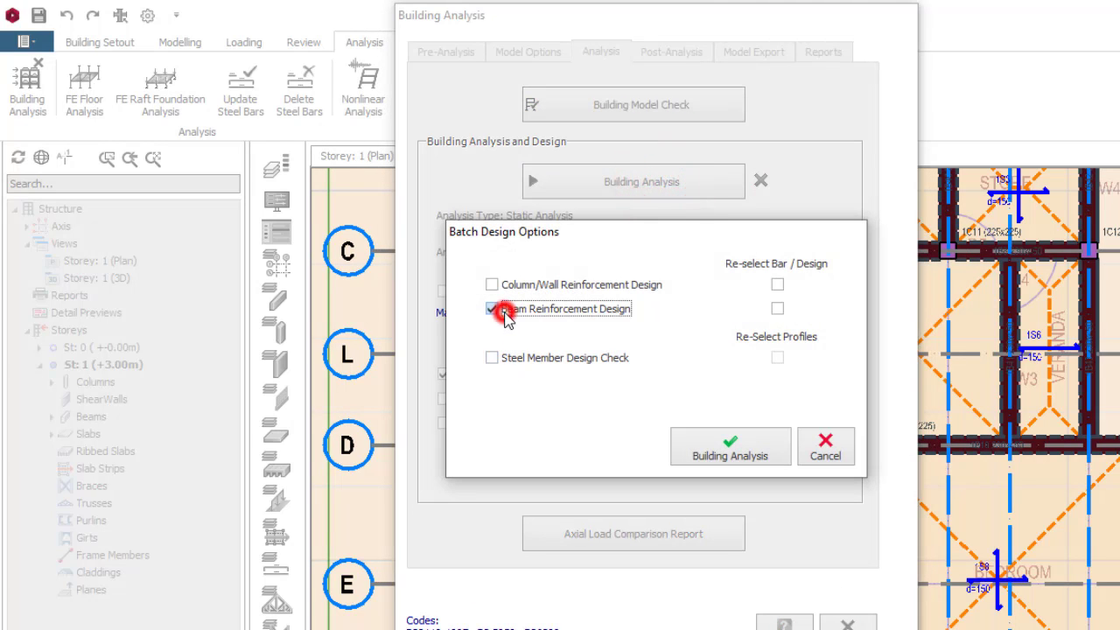
click(777, 308)
click(722, 444)
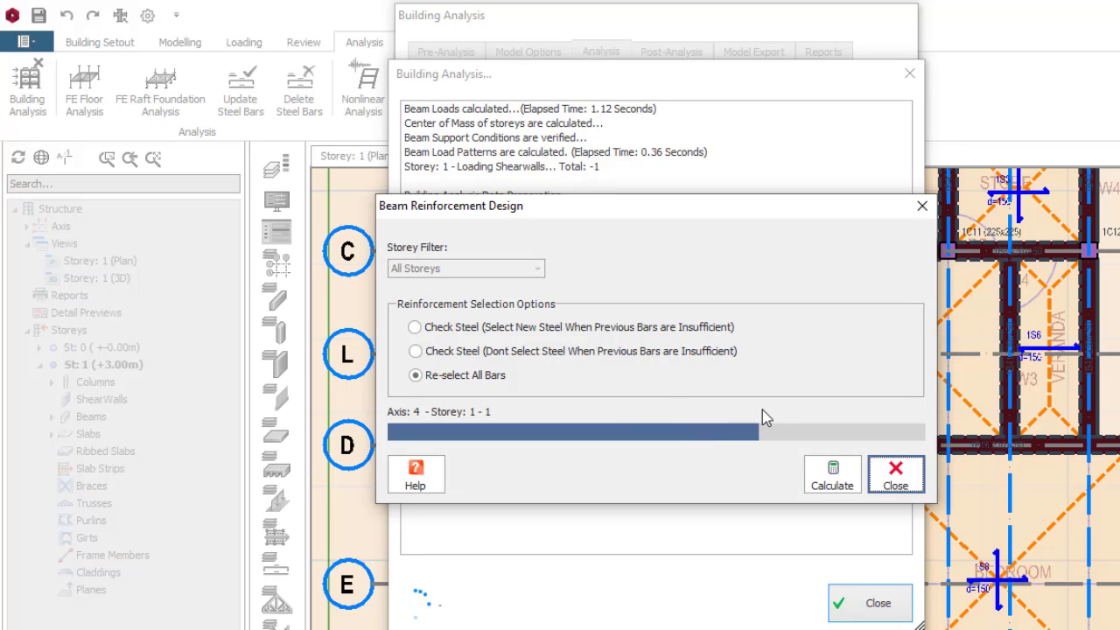
Close the analysis log and find beam 1B47 on axis L, utilisation ratio 0.78, in the storey beam design table
click(875, 604)
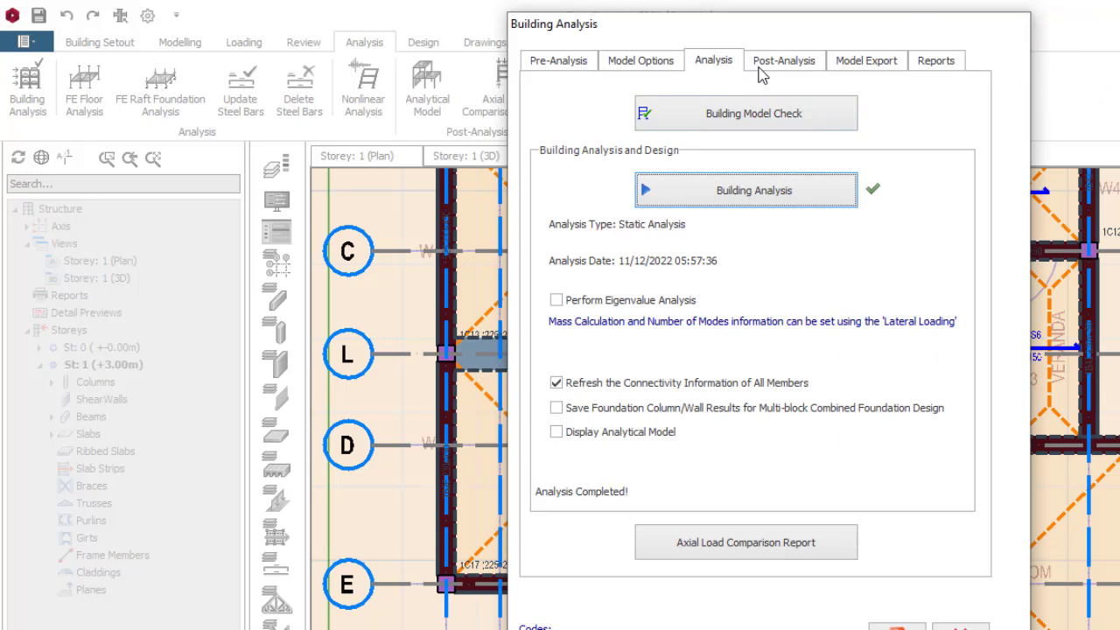
click(759, 69)
click(723, 366)
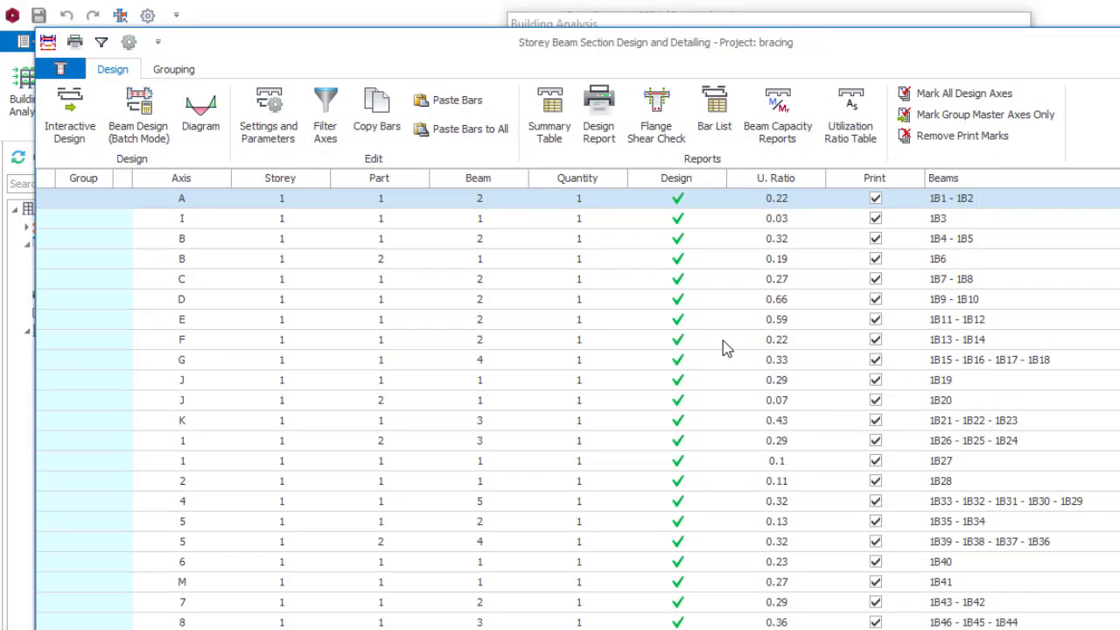
scroll(725, 345, down, 1)
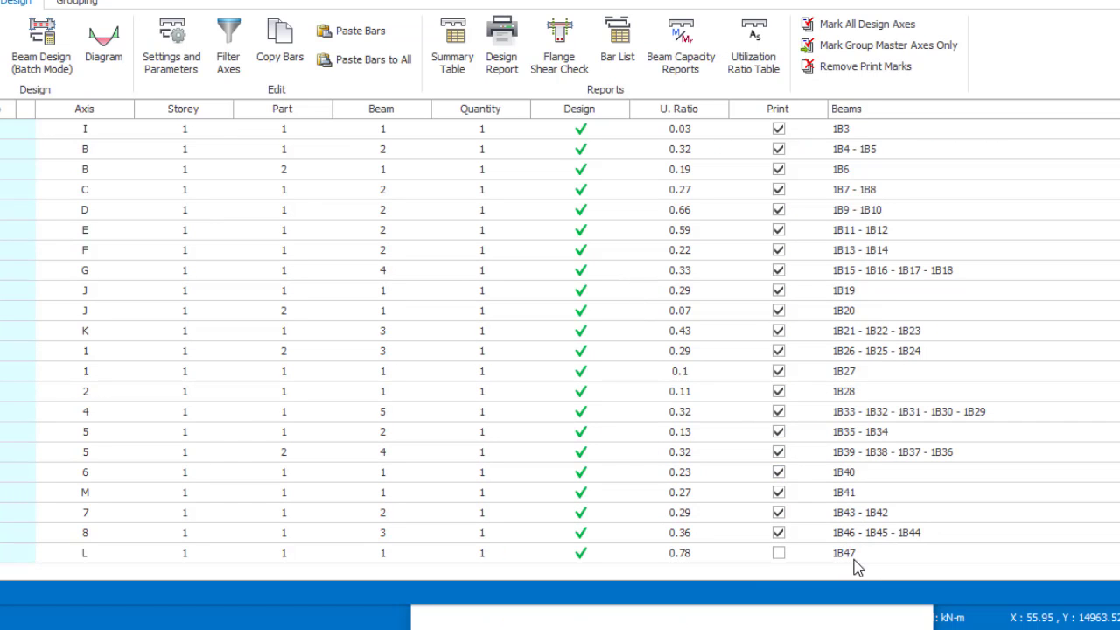
click(850, 555)
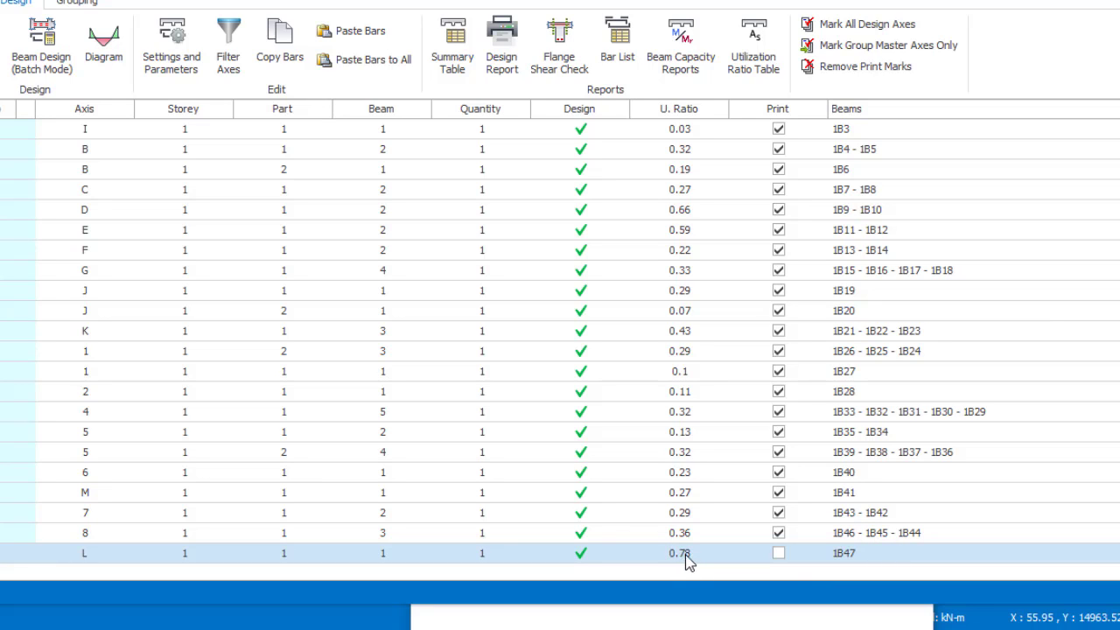
click(645, 560)
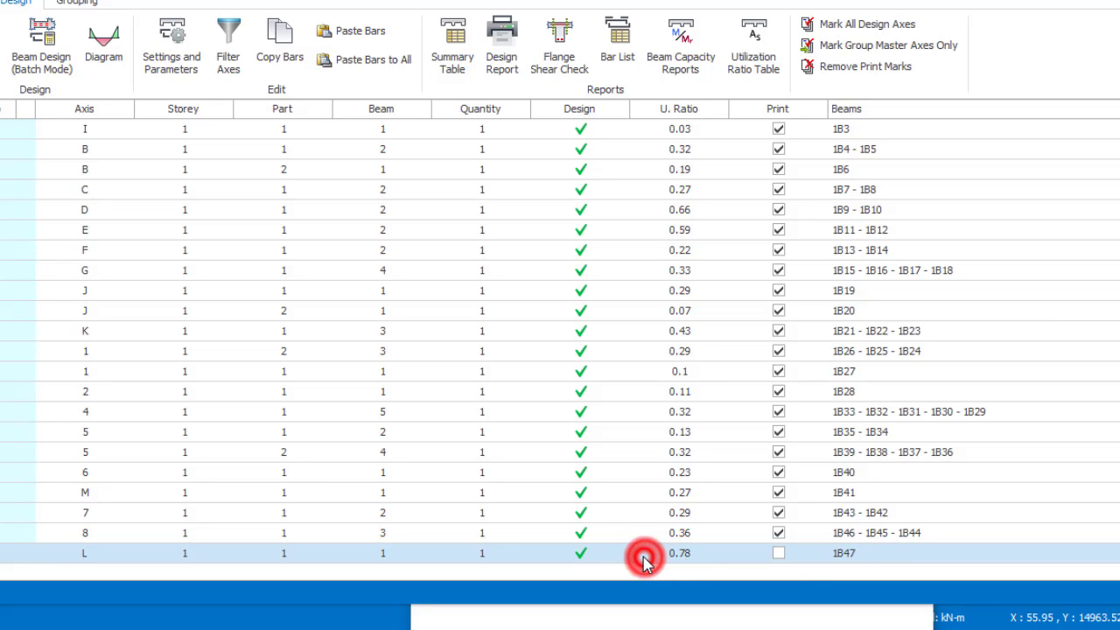
Open beam 1B47's Reinforcement Data from row L: 4T25 top, 4T16 bottom, 2Y8-75 links
double_click(580, 559)
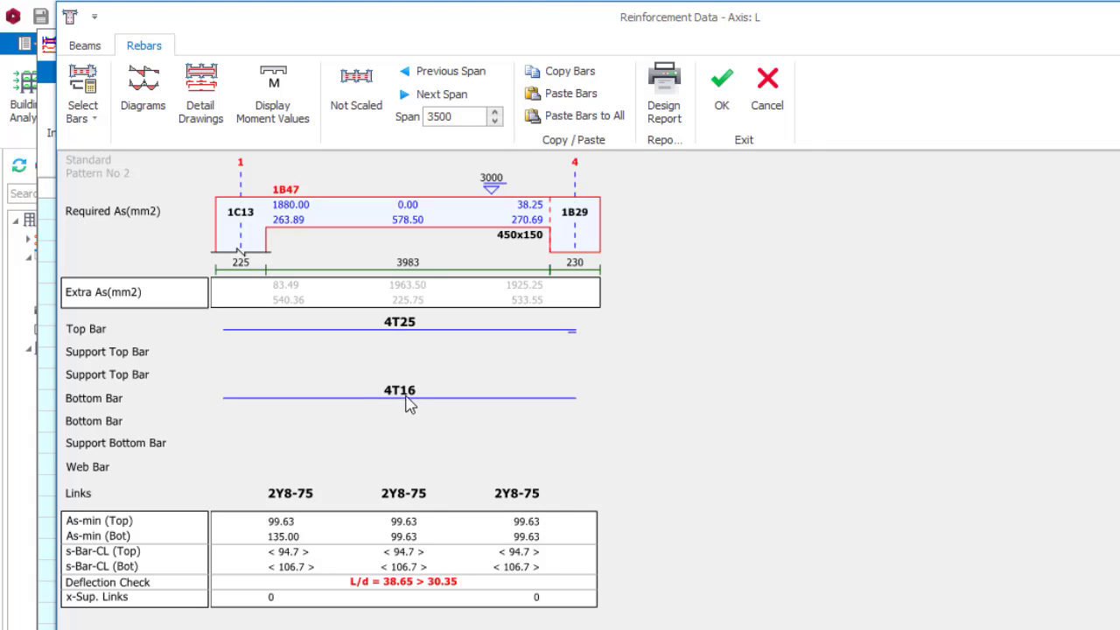
Change beam 1B47's top bars from 4T25 to 8T16, leaving the 4T16 bottom bars
click(407, 330)
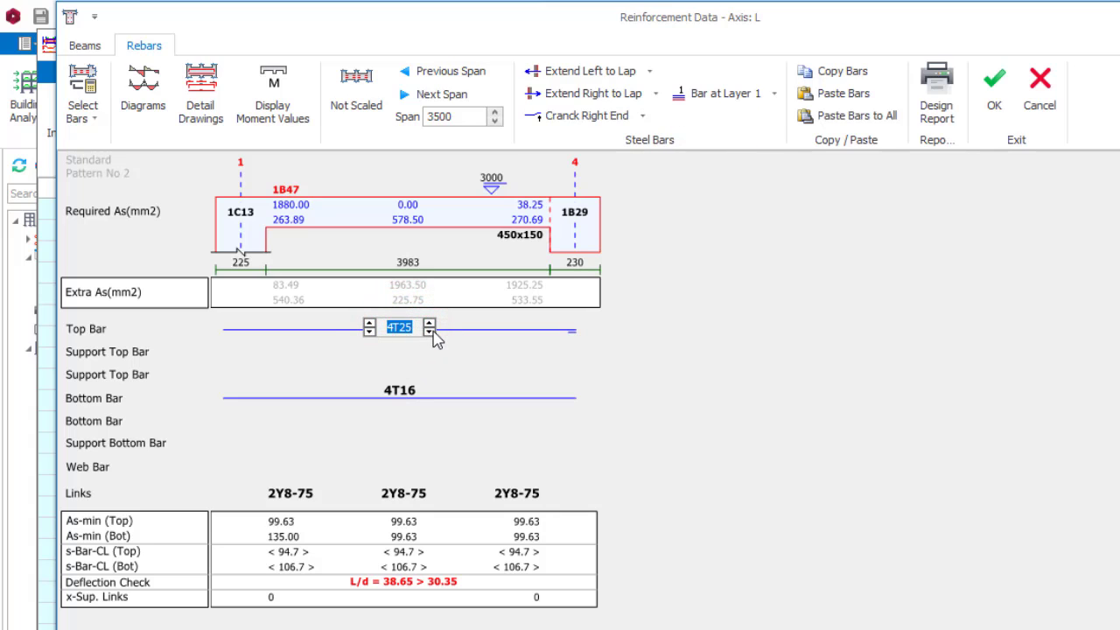
click(429, 332)
click(430, 333)
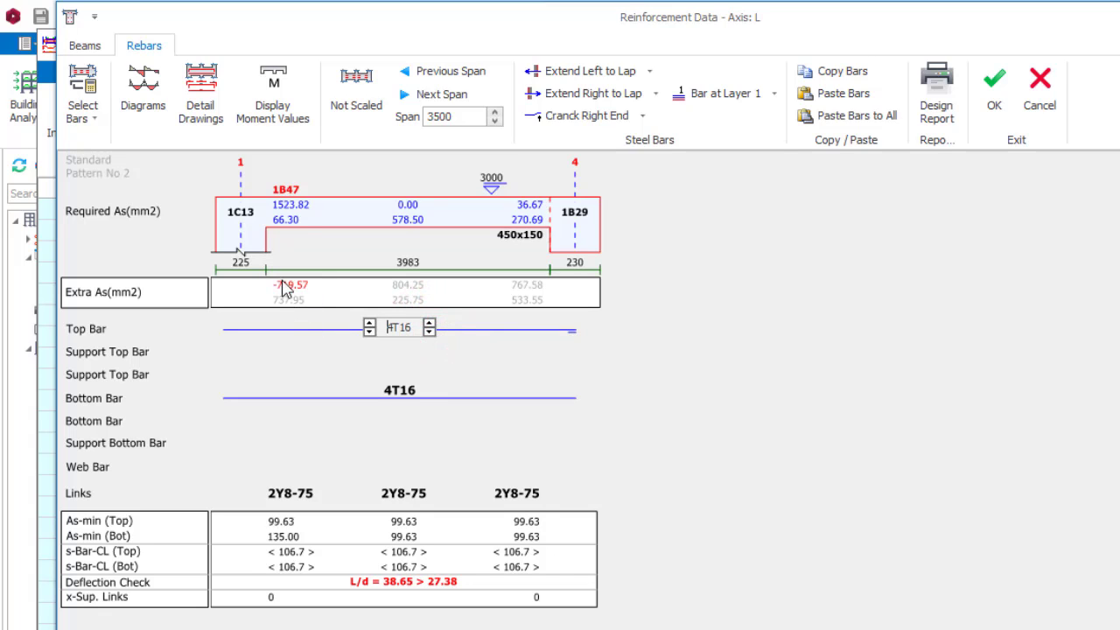
click(370, 323)
click(370, 323)
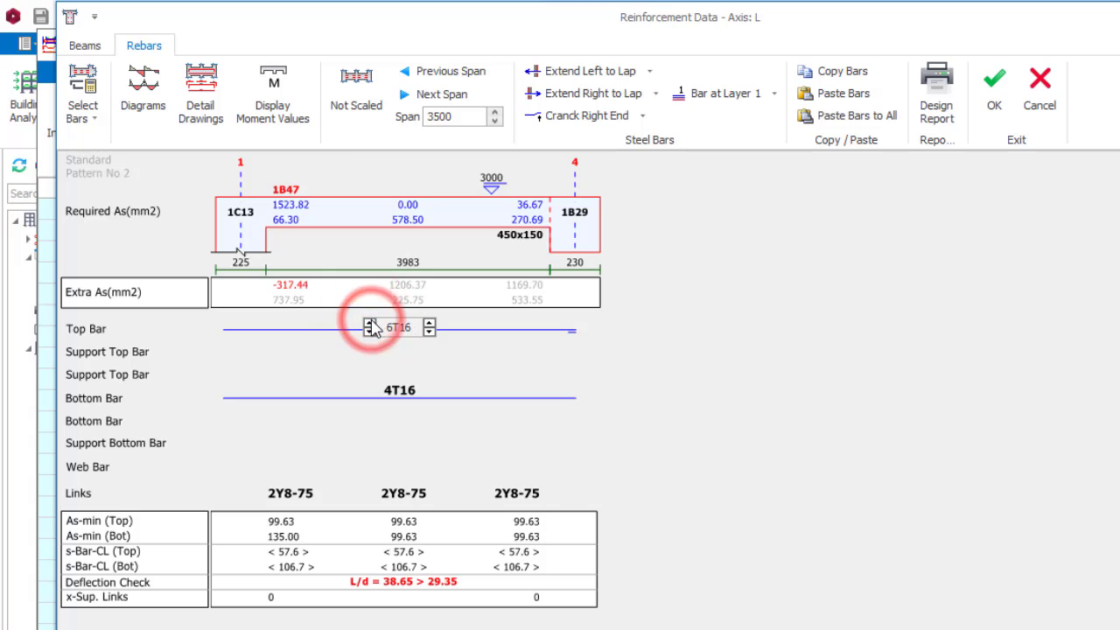
click(369, 322)
click(370, 322)
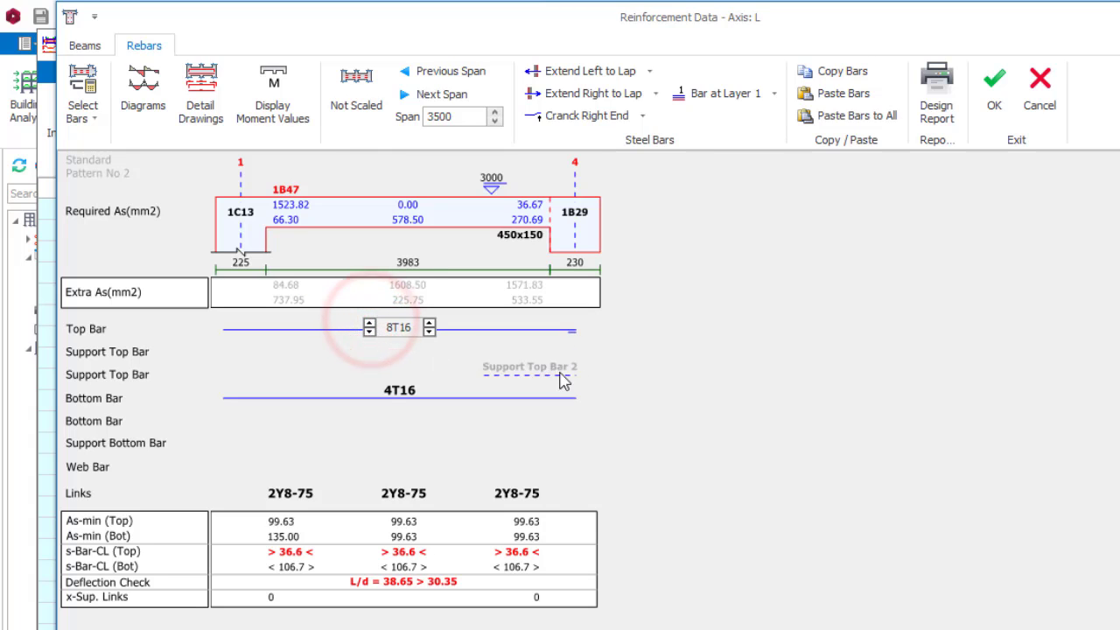
click(585, 382)
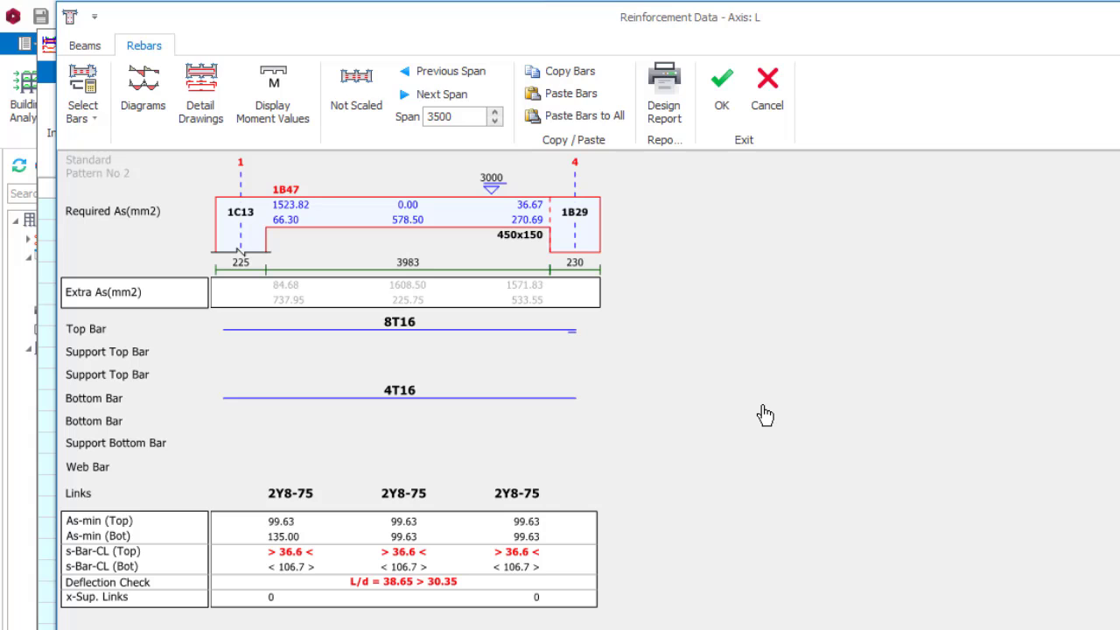
Accept the 8T16 top bars for 1B47 and request beam capacity reports, dismissing the exception error
click(722, 88)
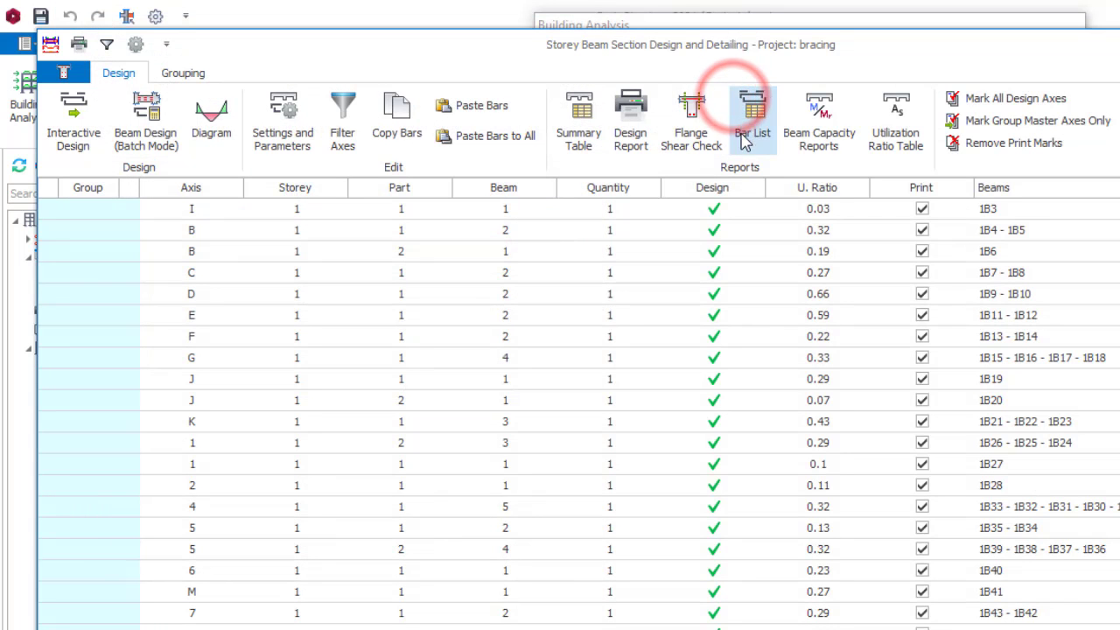
click(826, 122)
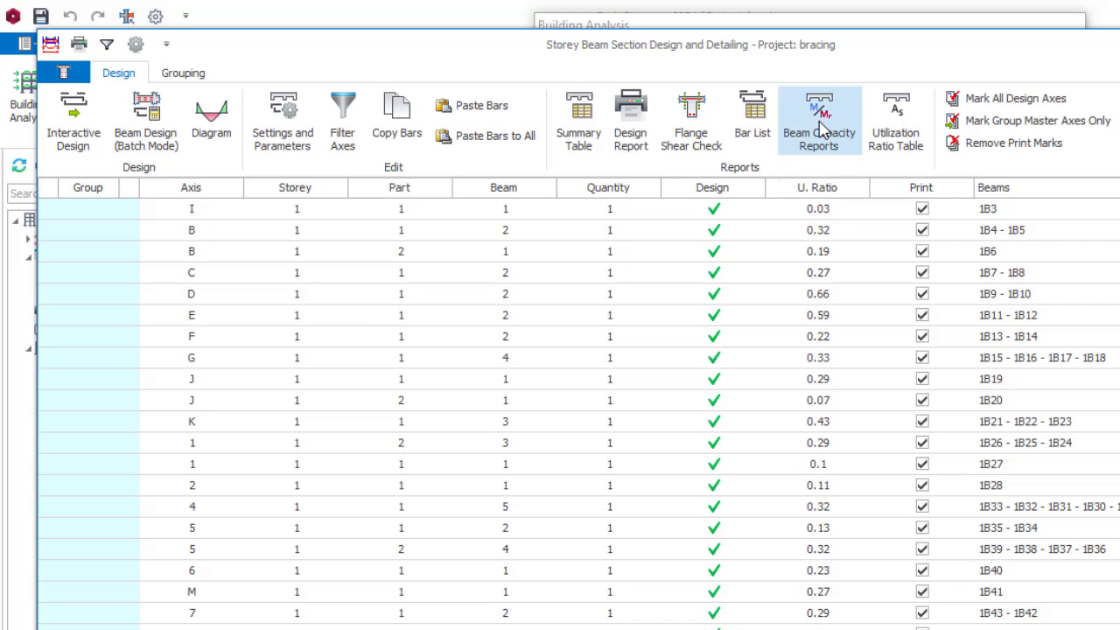
click(822, 127)
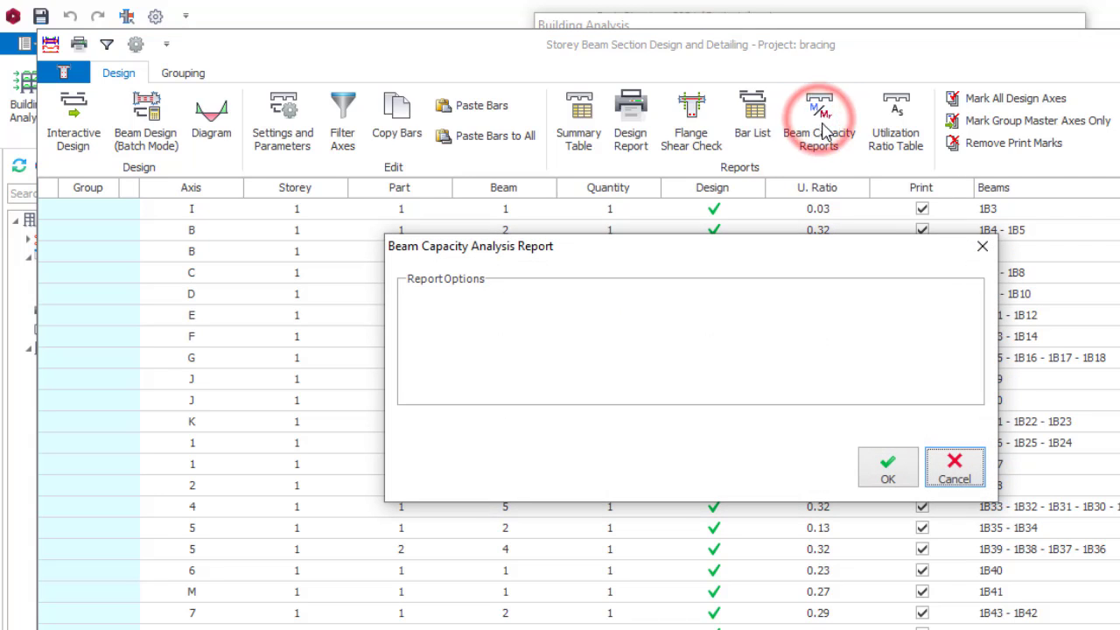
click(885, 473)
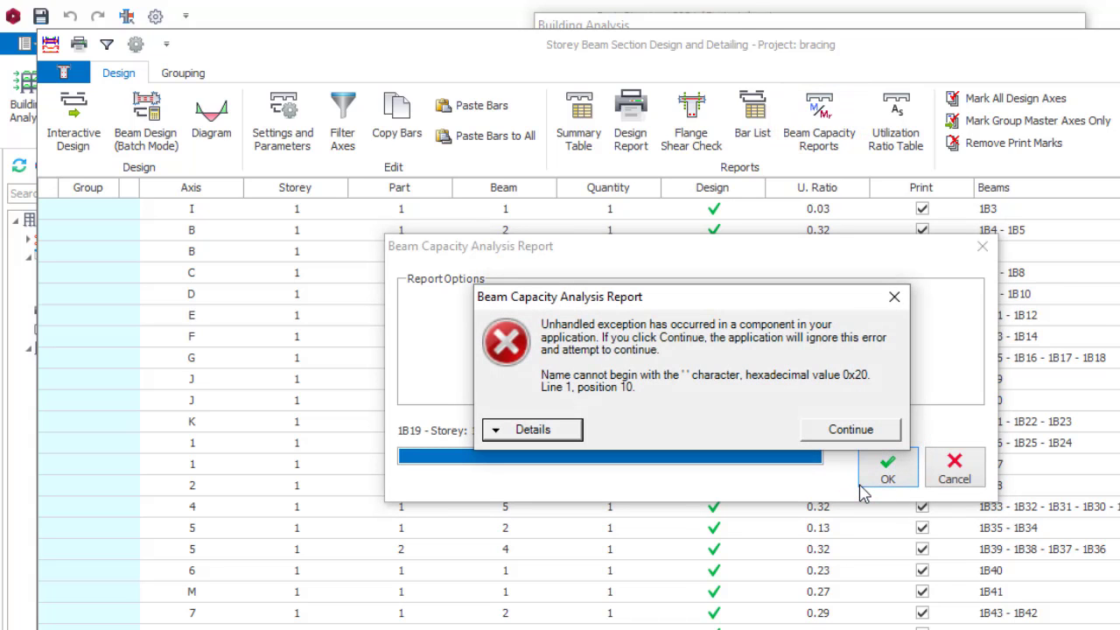
click(831, 430)
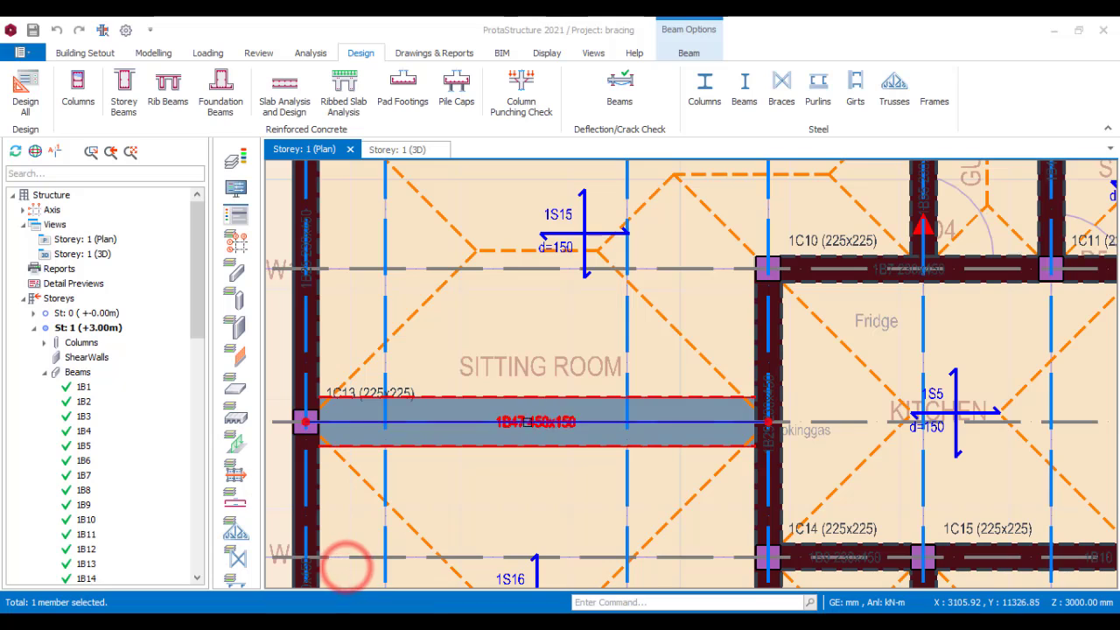
Reopen beam 1B47's Reinforcement Data from the storey beam design table and confirm it with OK
click(123, 93)
scroll(570, 460, down, 1)
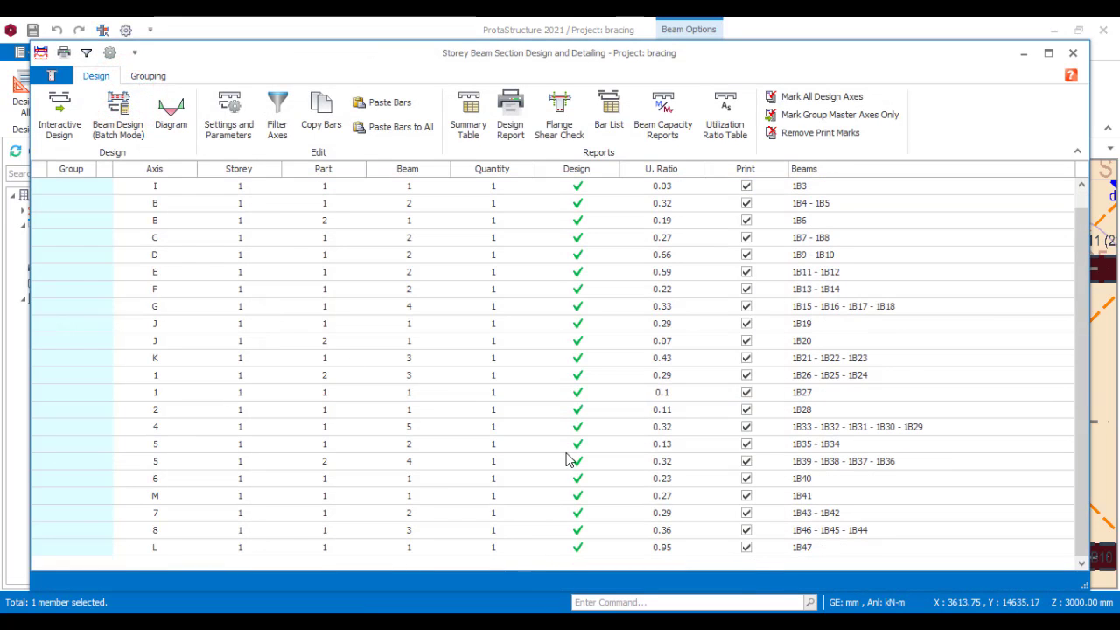
click(630, 546)
double_click(637, 551)
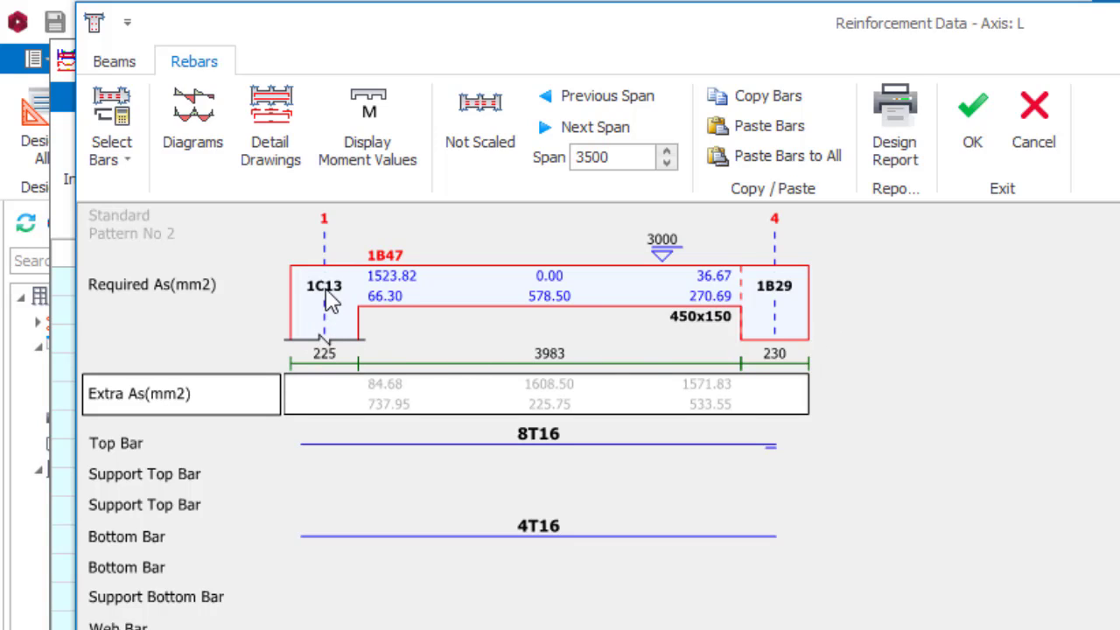
click(971, 131)
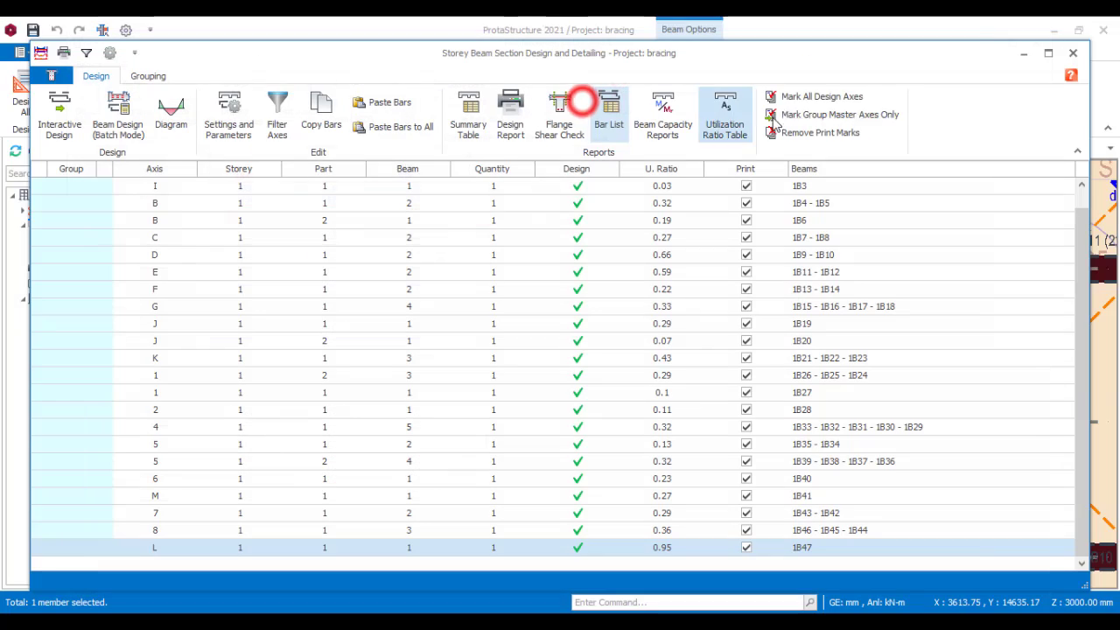
Close the beam section design and go to Word's compressive strength equation, 5,000,000 N/(450×4208) = 2.64 N/mm2
click(1071, 53)
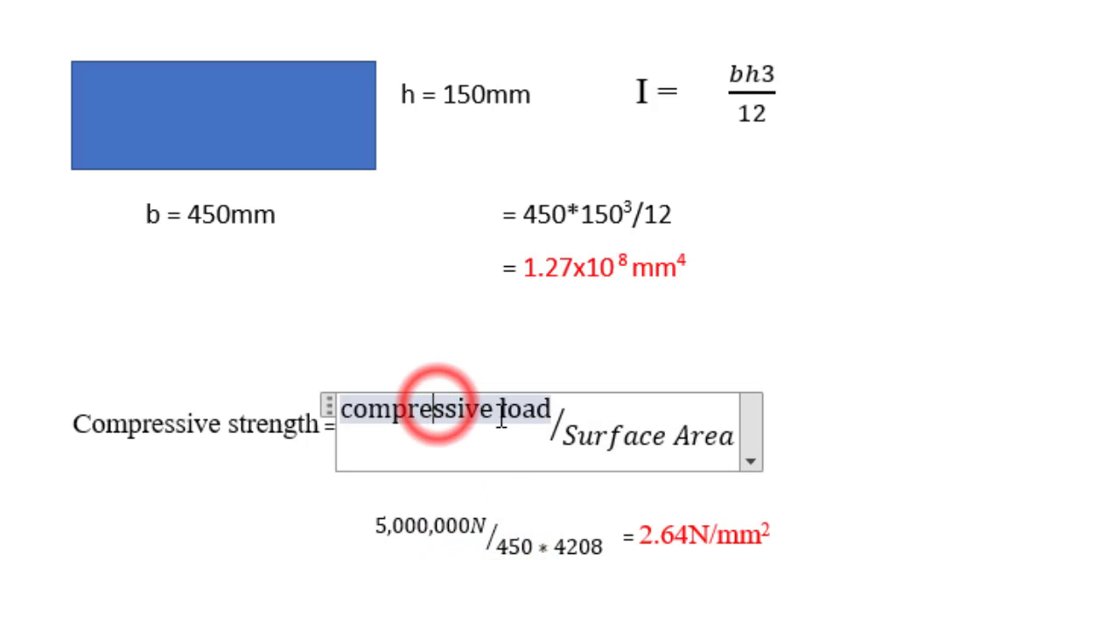
click(561, 409)
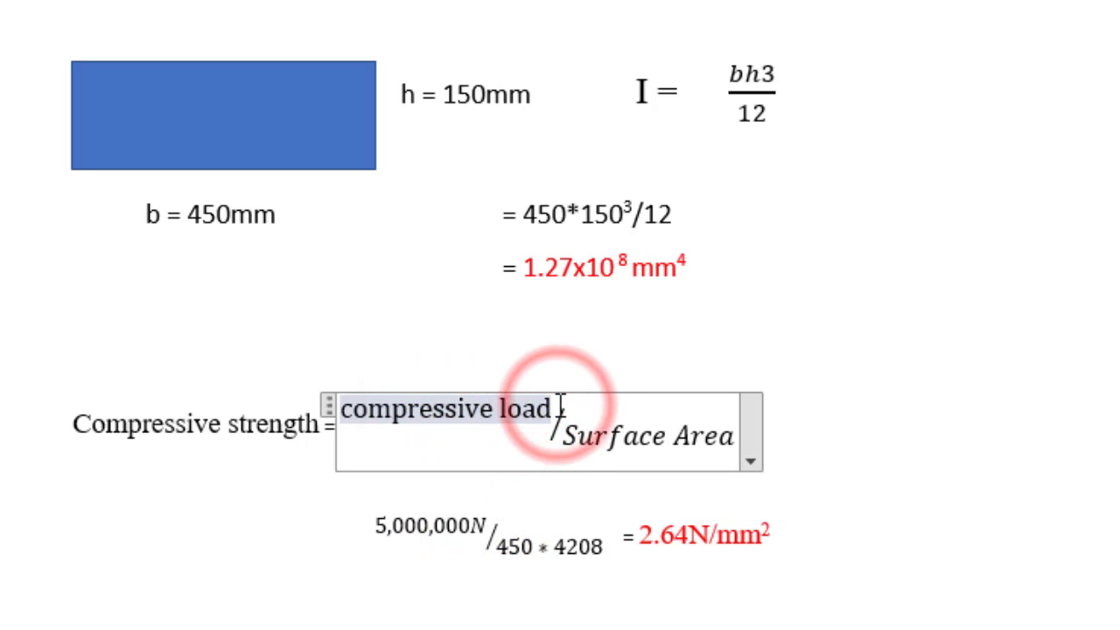